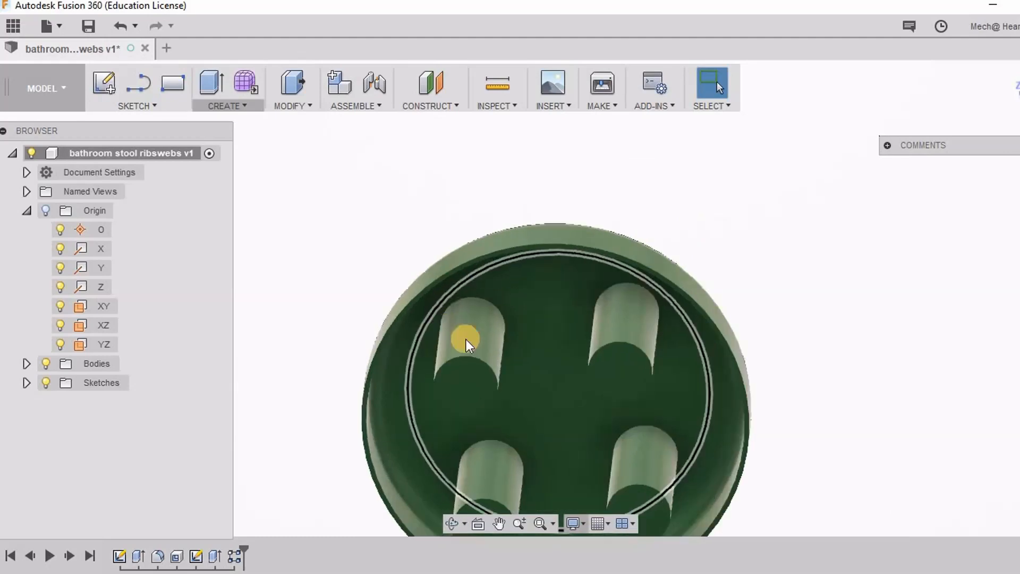
# - Create a construction plane offset -70 mm from the stool's flat top face
pyautogui.scroll(-3, 516, 322)
pyautogui.keyDown('shift'); pyautogui.moveTo(568, 304); pyautogui.dragTo(561, 357, button='middle'); pyautogui.keyUp('shift')
pyautogui.scroll(3, 643, 375)
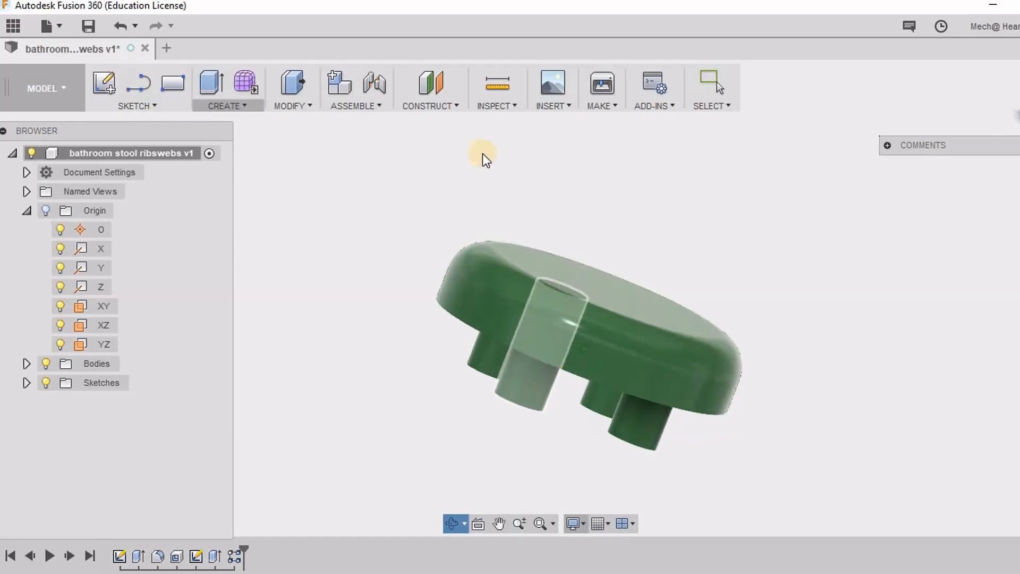
pyautogui.click(428, 81)
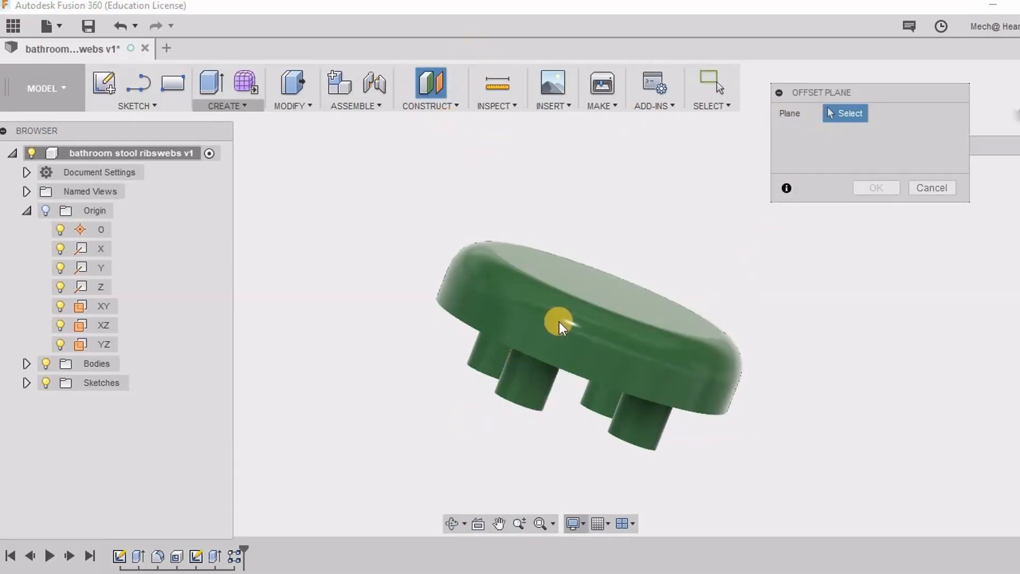
pyautogui.click(604, 293)
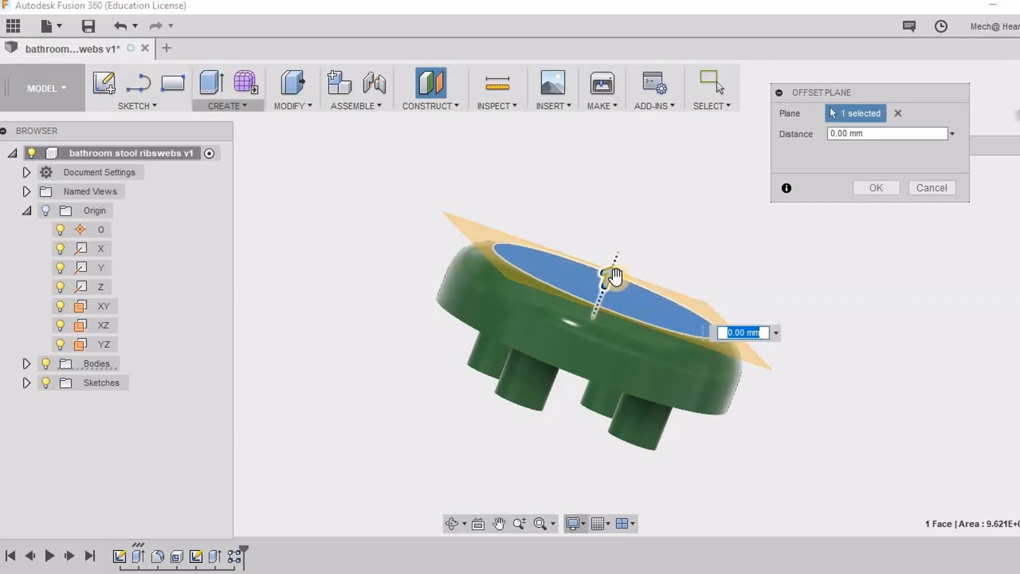
pyautogui.moveTo(615, 276); pyautogui.dragTo(609, 327)
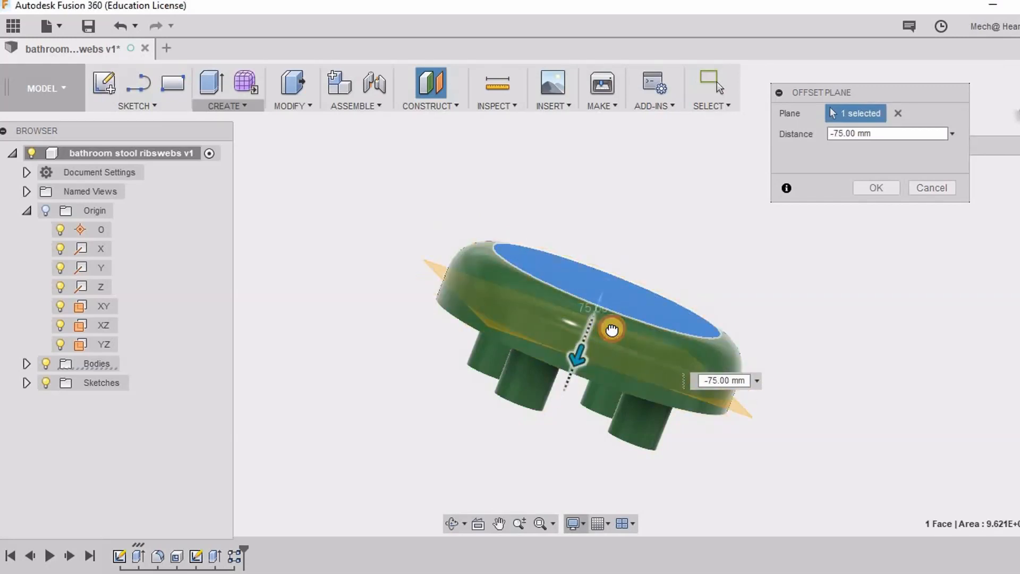
pyautogui.scroll(3, 586, 284)
pyautogui.keyDown('shift'); pyautogui.moveTo(600, 307); pyautogui.dragTo(578, 368, button='middle'); pyautogui.keyUp('shift')
pyautogui.scroll(2, 578, 372)
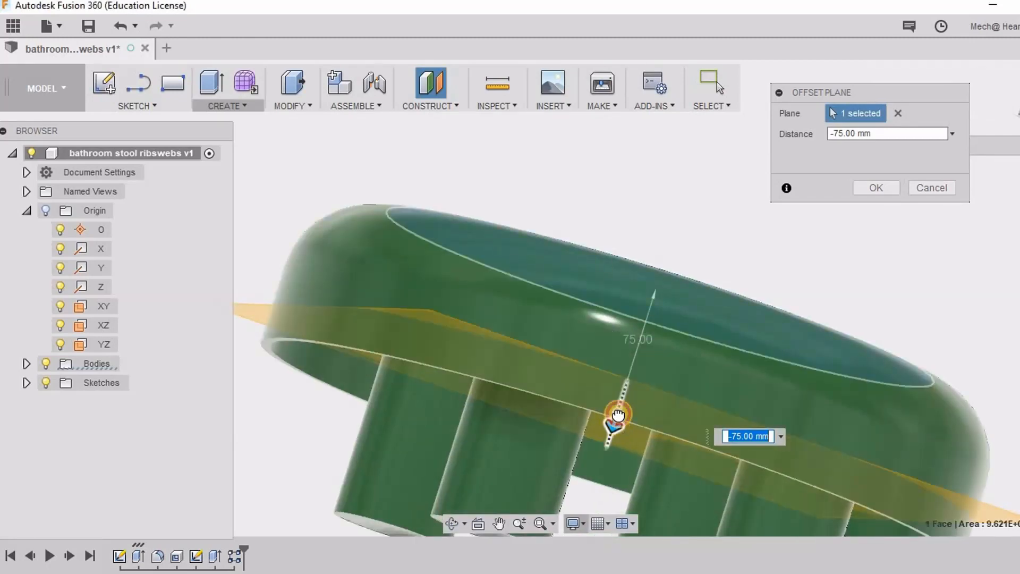
pyautogui.moveTo(614, 423); pyautogui.dragTo(619, 412)
pyautogui.scroll(-3, 446, 168)
pyautogui.keyDown('shift'); pyautogui.moveTo(524, 216); pyautogui.dragTo(548, 218, button='middle'); pyautogui.keyUp('shift')
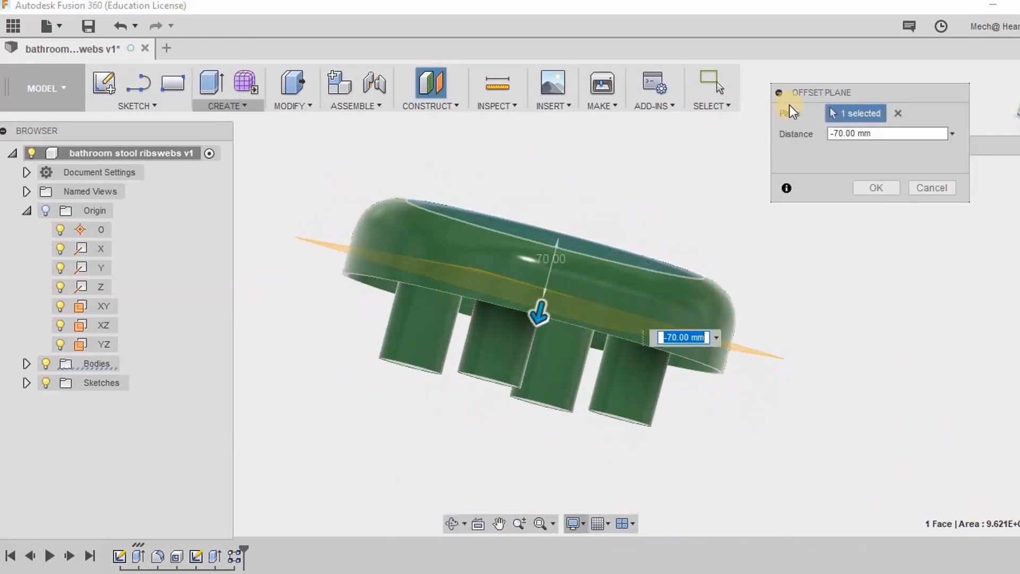
pyautogui.click(877, 189)
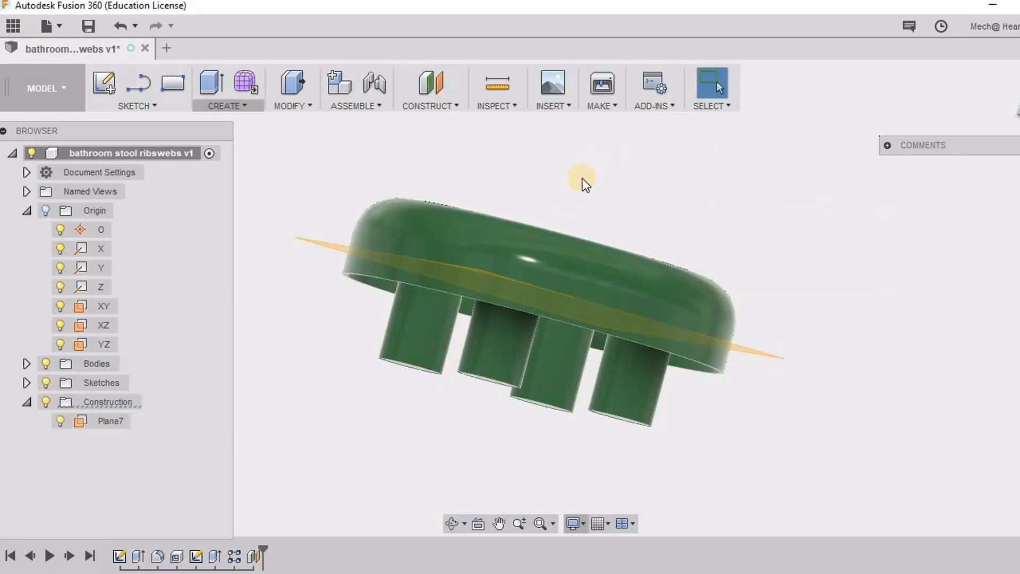
# - Start a sketch on the offset plane and draw a narrow vertical rectangle across the centre, about 45 mm wide and 300 mm long
pyautogui.scroll(2, 583, 179)
pyautogui.scroll(-3, 595, 228)
pyautogui.keyDown('shift'); pyautogui.moveTo(502, 179); pyautogui.dragTo(624, 202, button='middle'); pyautogui.keyUp('shift')
pyautogui.click(624, 202)
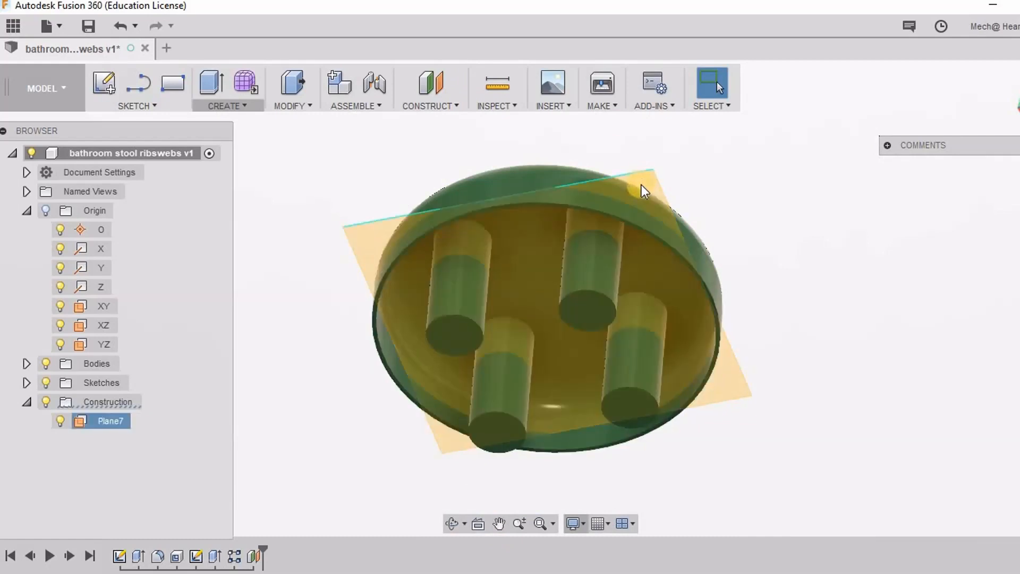
pyautogui.click(576, 211)
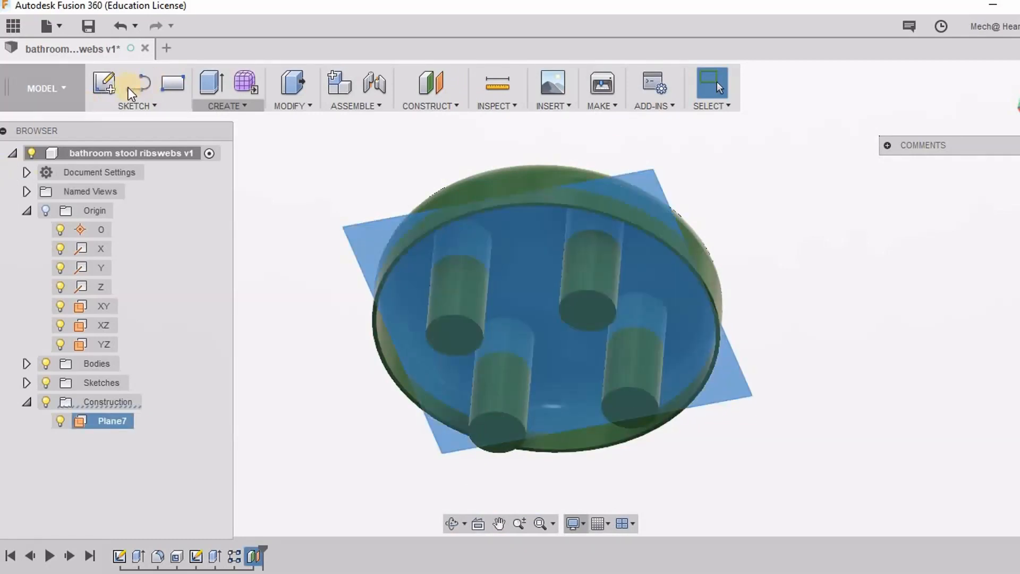
pyautogui.click(143, 85)
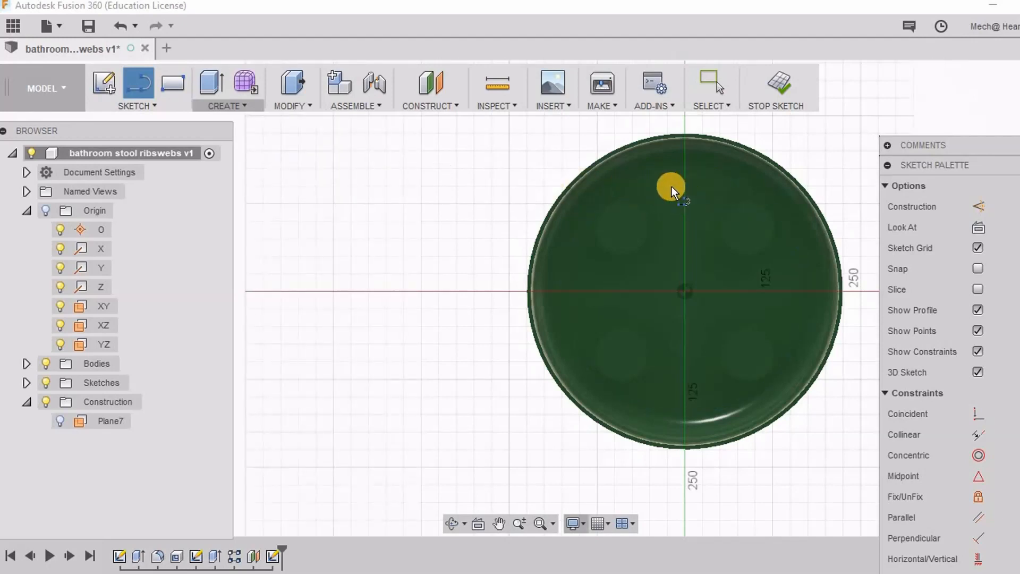
pyautogui.click(173, 82)
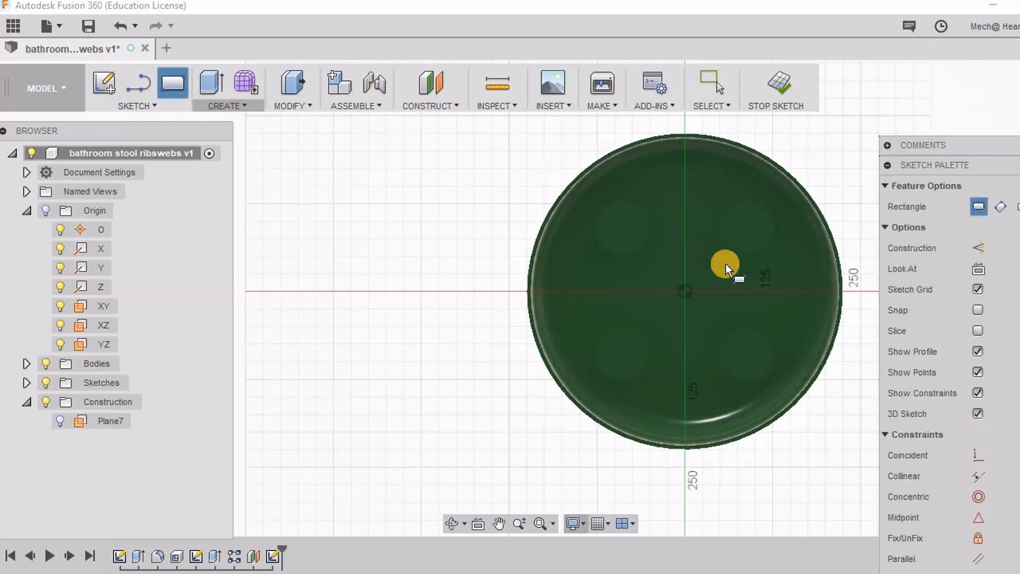
pyautogui.click(669, 185)
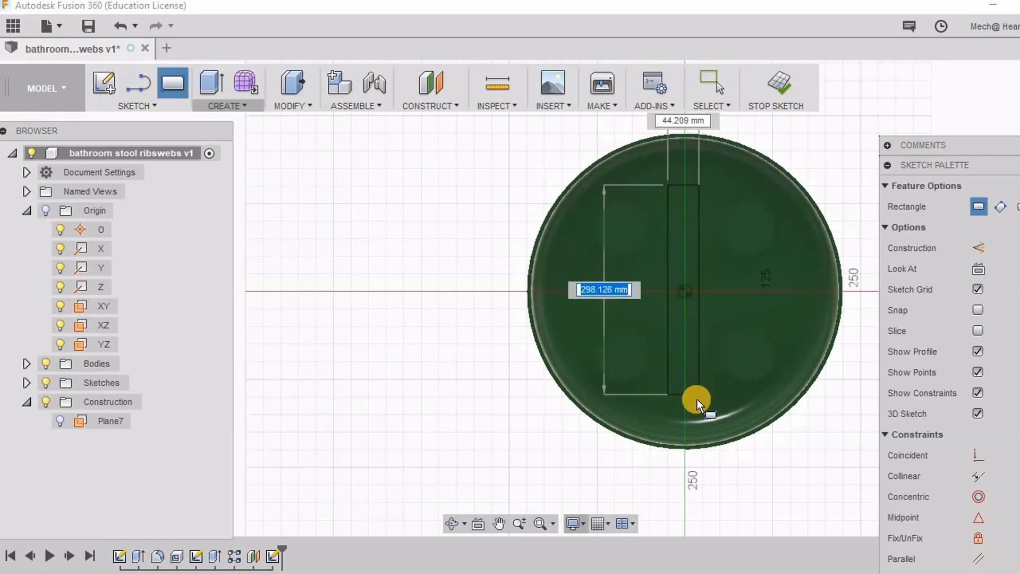
pyautogui.click(701, 404)
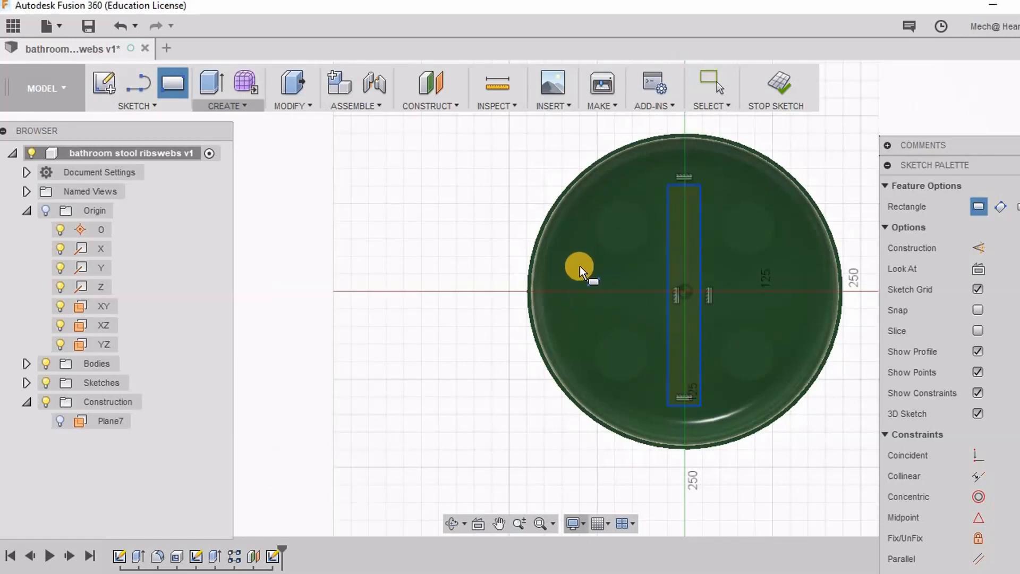
# - Draw a horizontal rectangle about 60 mm high across the vertical one, passing over the stool's centre and between the legs
pyautogui.click(575, 268)
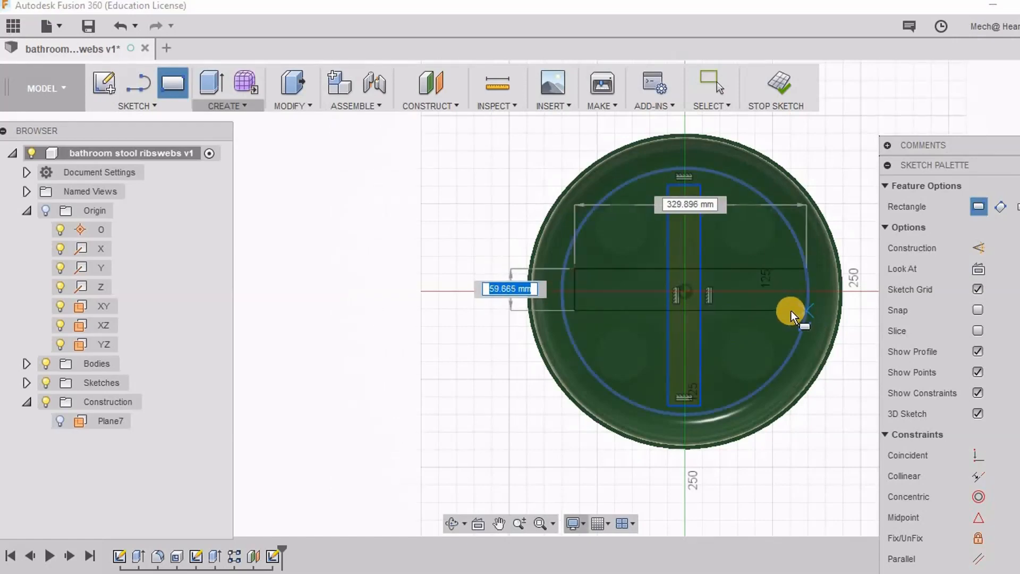
pyautogui.click(792, 311)
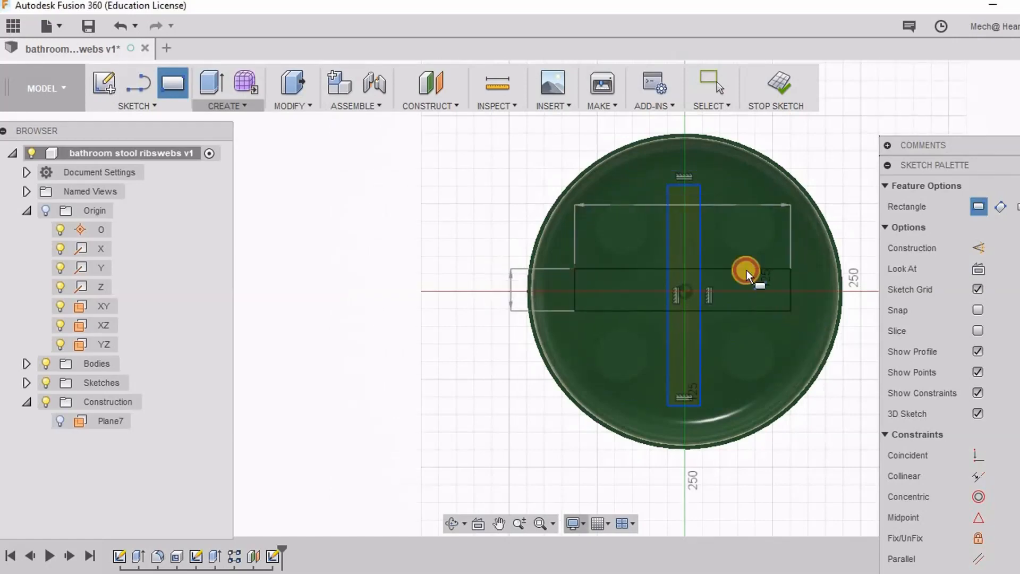
pyautogui.rightClick(822, 139)
pyautogui.click(869, 142)
# - Trim the four short end edges off both rectangles, leaving two crossing pairs of parallel lines, and finish the sketch
pyautogui.scroll(3, 729, 250)
pyautogui.scroll(-2, 731, 240)
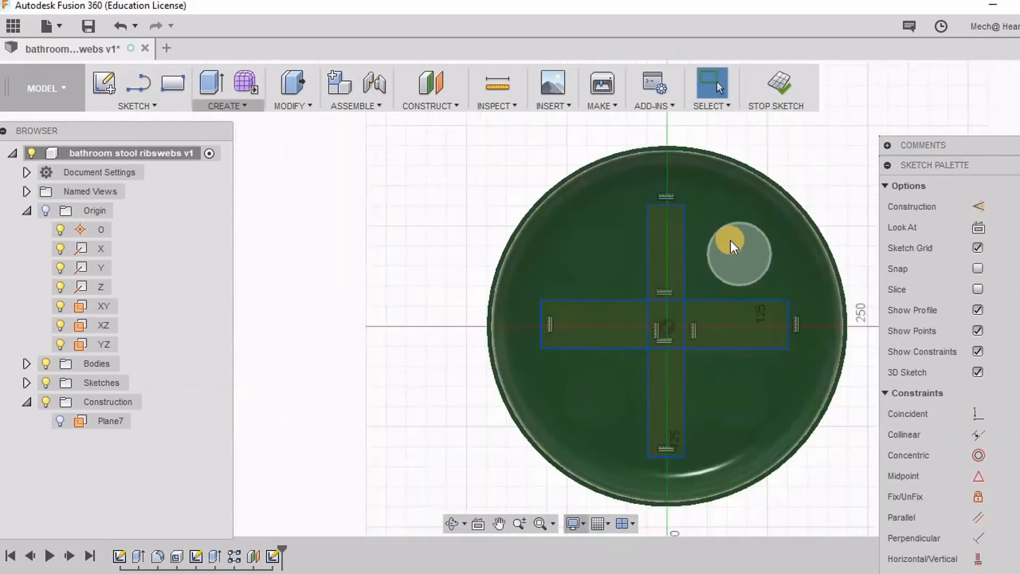
pyautogui.scroll(-2, 720, 215)
pyautogui.scroll(4, 733, 244)
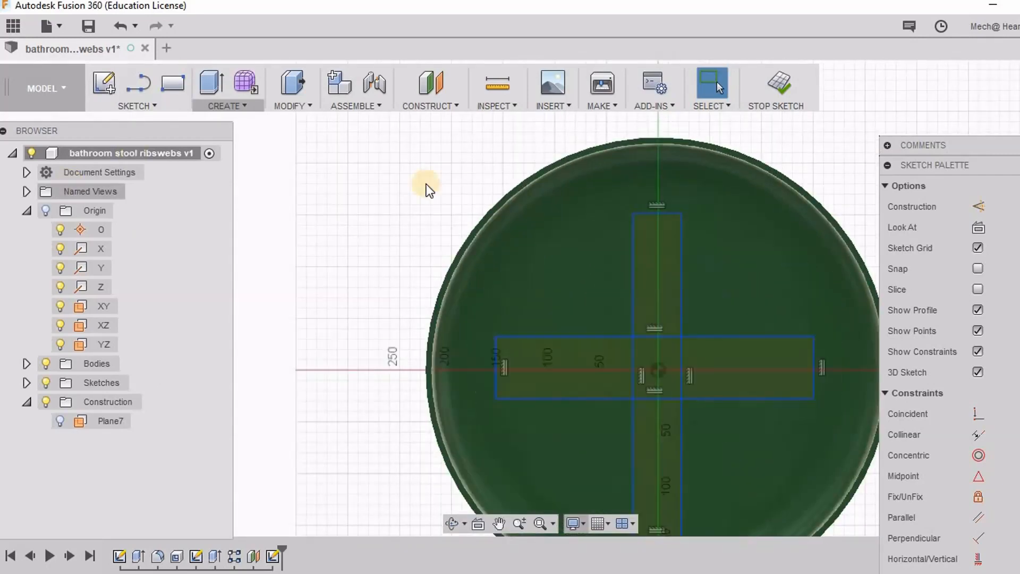
pyautogui.press('t')
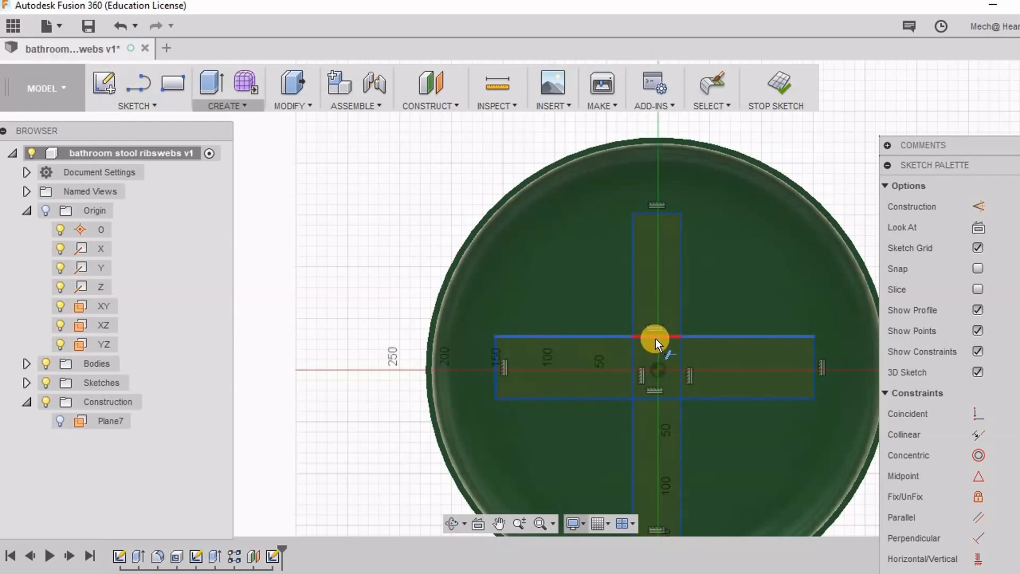
pyautogui.click(633, 365)
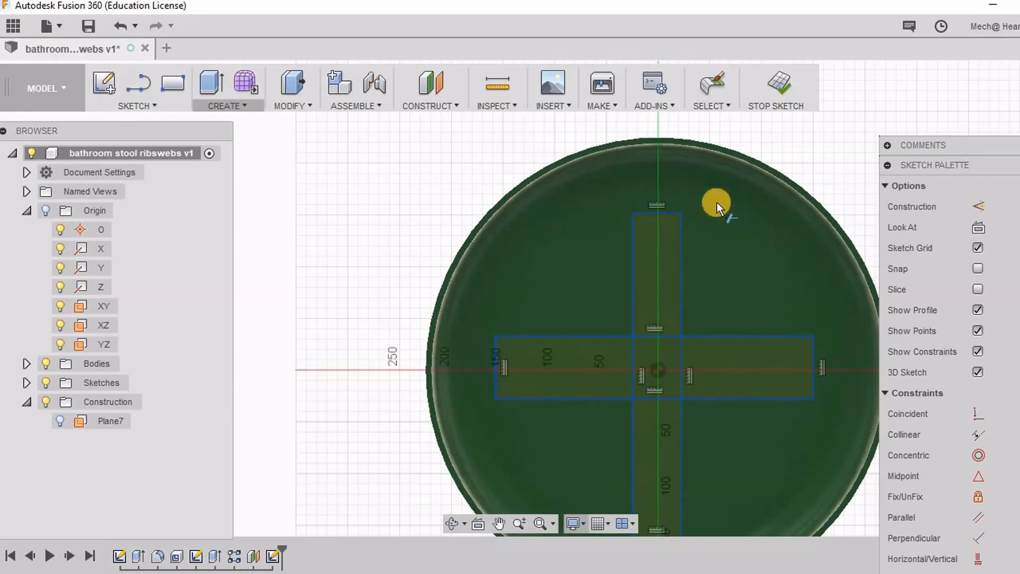
pyautogui.scroll(-1, 715, 206)
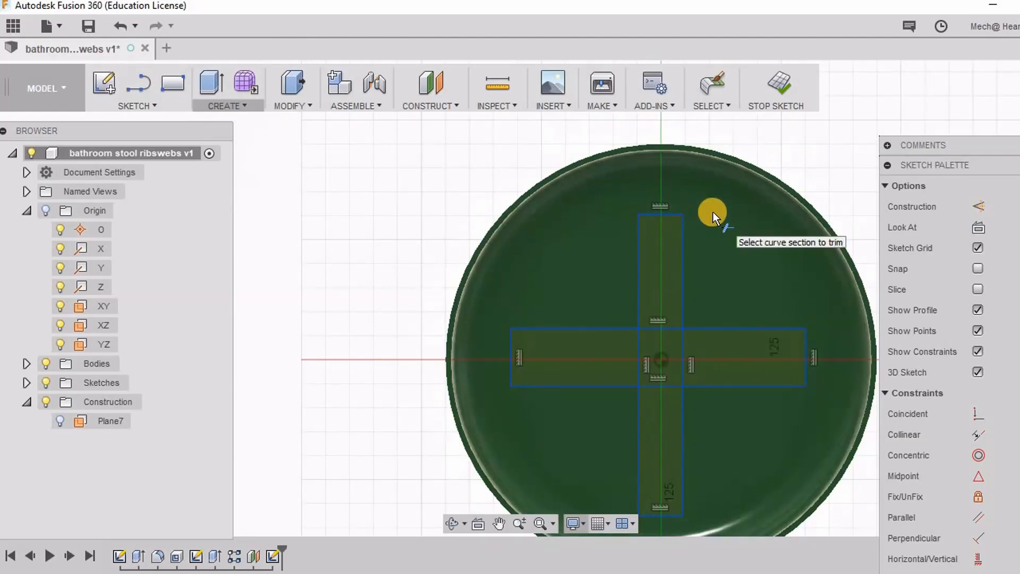
pyautogui.click(662, 214)
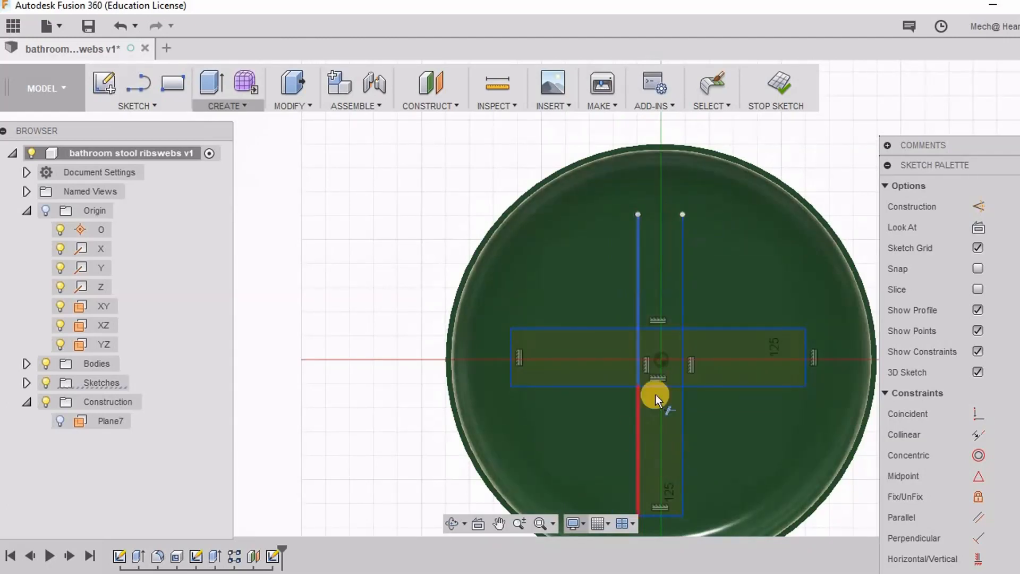
pyautogui.click(805, 357)
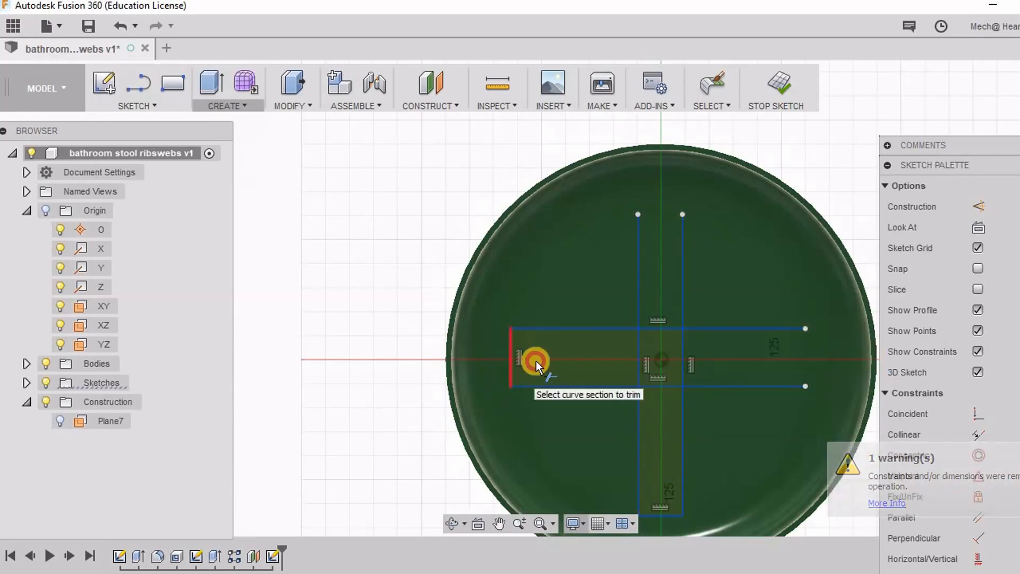
pyautogui.click(511, 365)
pyautogui.scroll(-3, 678, 162)
pyautogui.click(675, 375)
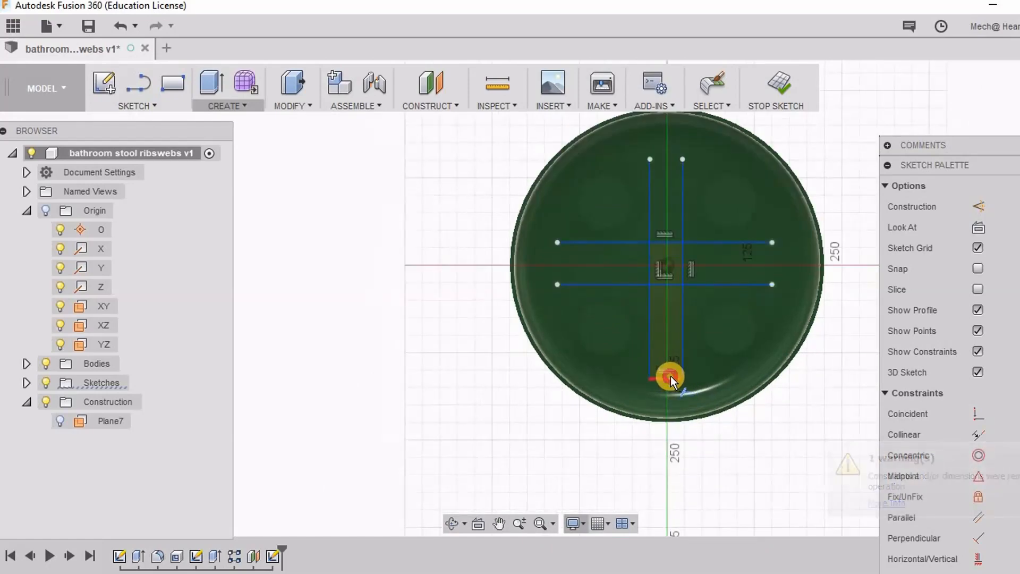
pyautogui.scroll(3, 666, 159)
pyautogui.scroll(-3, 665, 190)
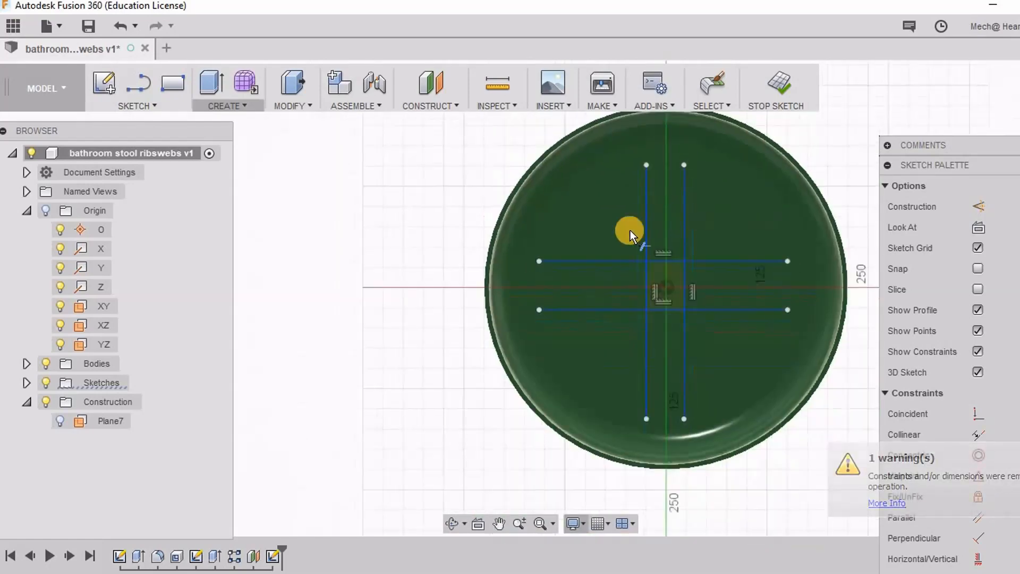
pyautogui.click(786, 80)
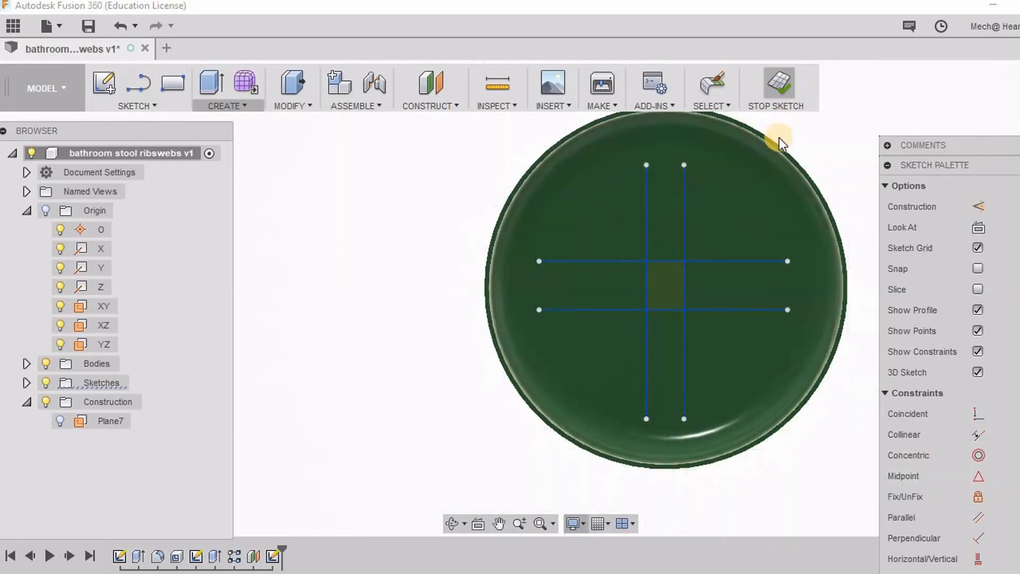
# - Start a Web feature and select all four crossing sketch lines as its curves
pyautogui.keyDown('shift'); pyautogui.moveTo(722, 196); pyautogui.dragTo(568, 239, button='middle'); pyautogui.keyUp('shift')
pyautogui.scroll(3, 678, 249)
pyautogui.scroll(-4, 680, 245)
pyautogui.scroll(8, 531, 215)
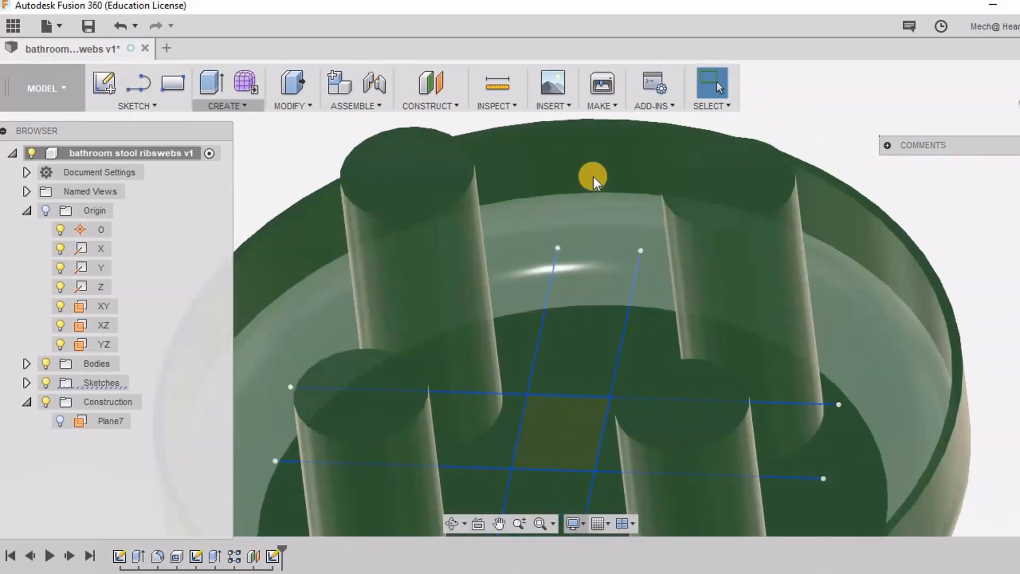
pyautogui.click(642, 167)
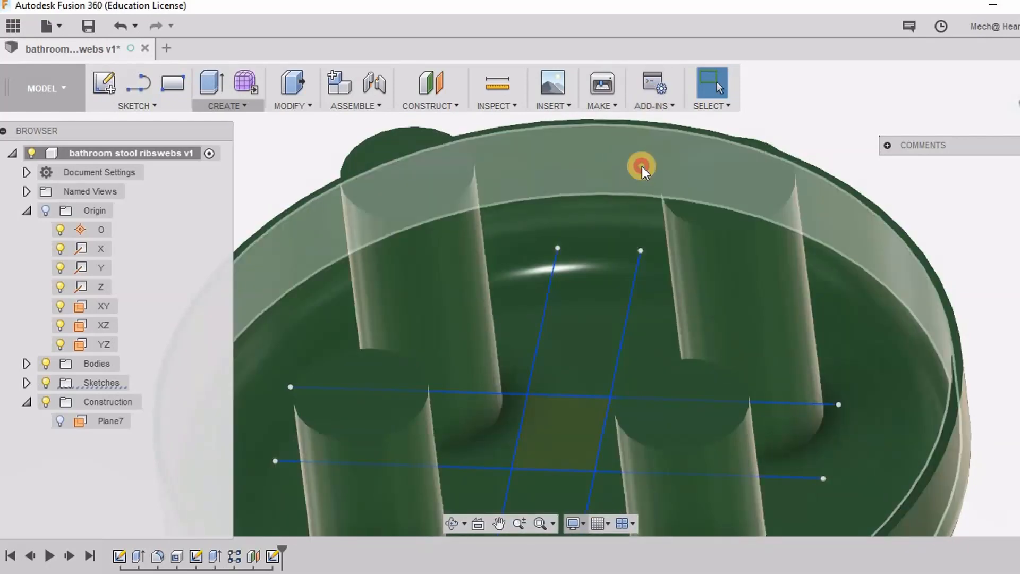
pyautogui.scroll(-6, 606, 296)
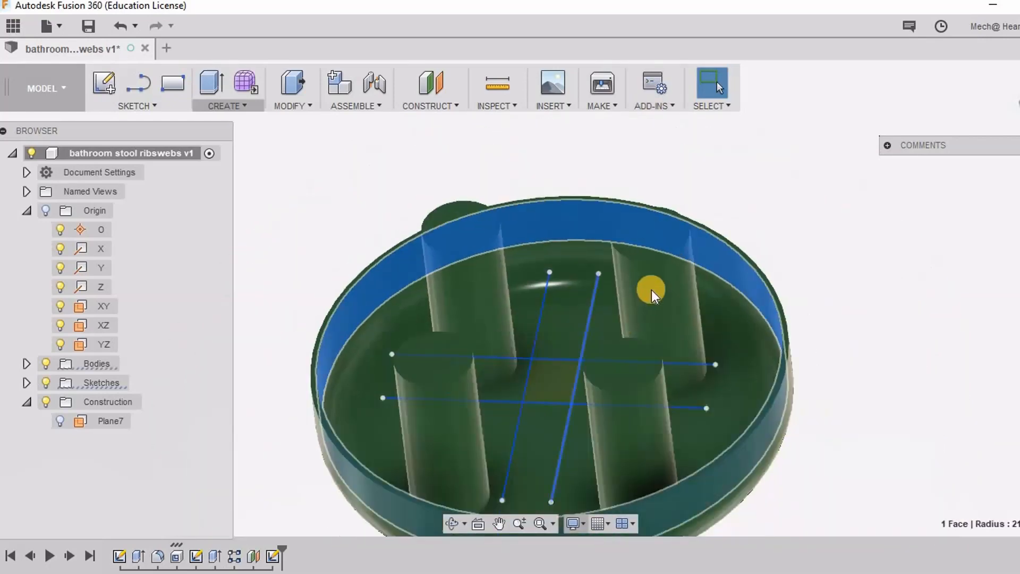
pyautogui.keyDown('shift'); pyautogui.moveTo(651, 289); pyautogui.dragTo(478, 297, button='middle'); pyautogui.keyUp('shift')
pyautogui.click(243, 109)
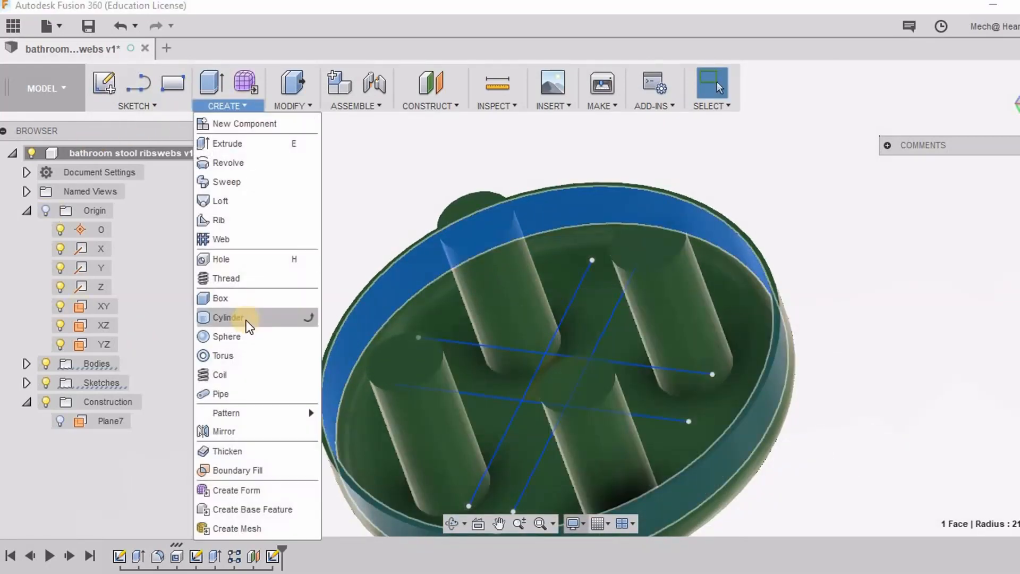
pyautogui.click(244, 245)
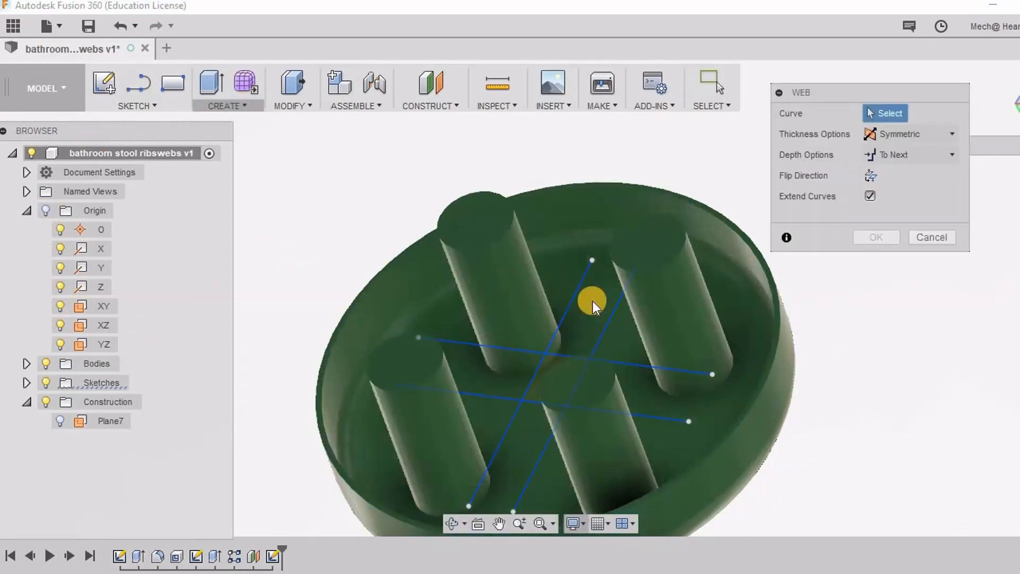
pyautogui.click(568, 305)
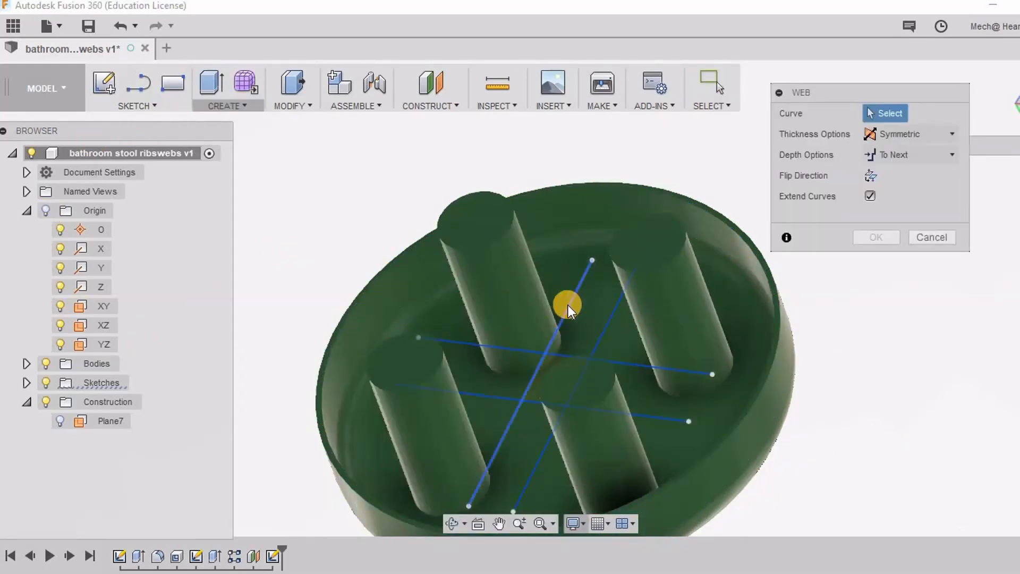
pyautogui.click(605, 323)
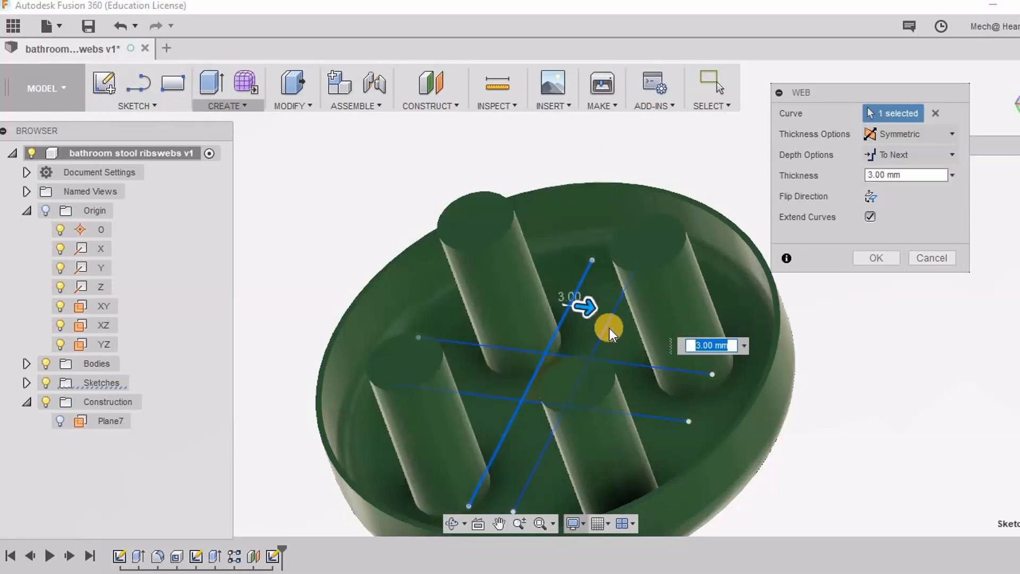
pyautogui.click(623, 363)
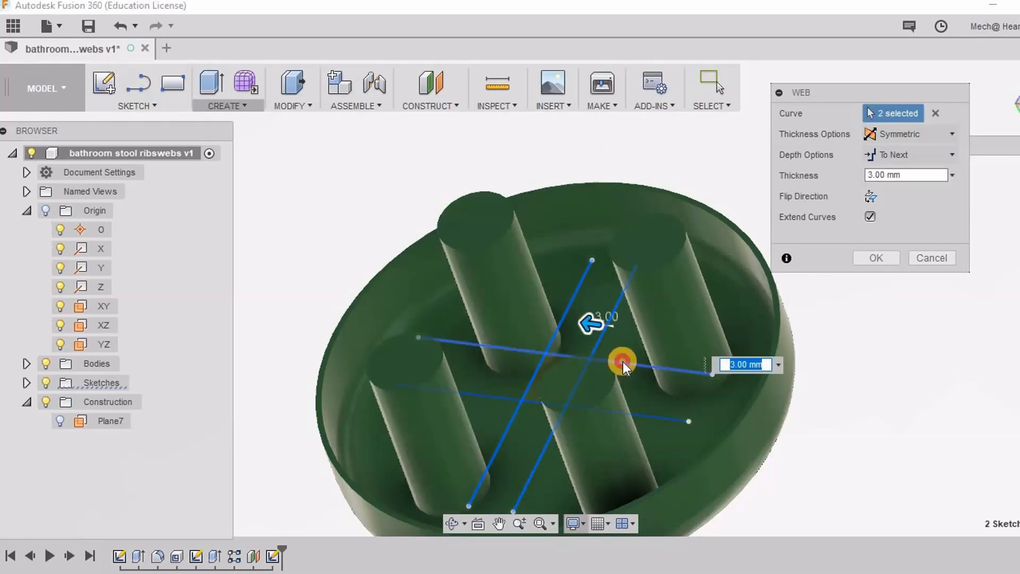
pyautogui.click(624, 415)
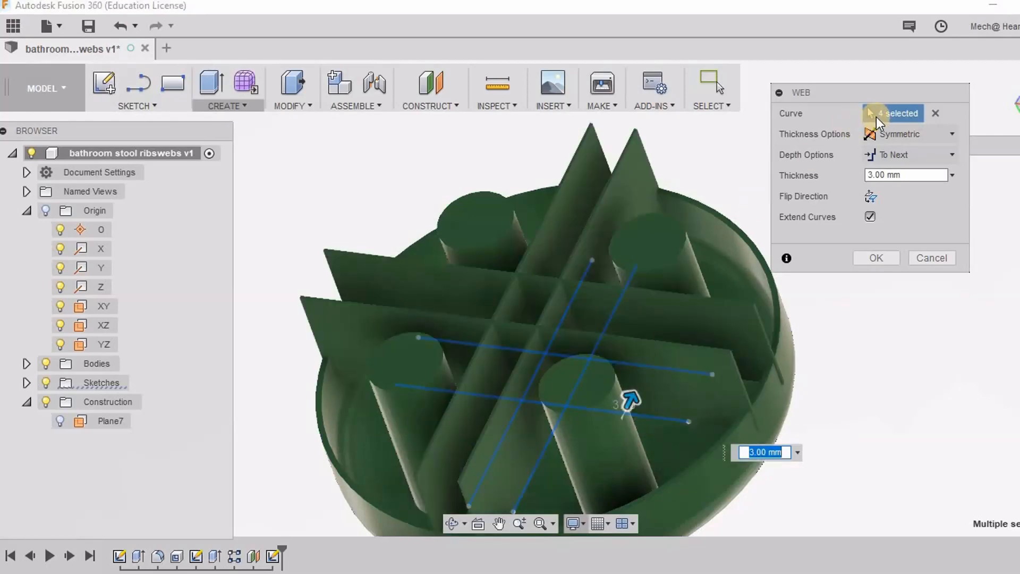
# - Flip the web direction so the webs run down from the sketch to the inside of the stool's seat
pyautogui.scroll(-2, 623, 253)
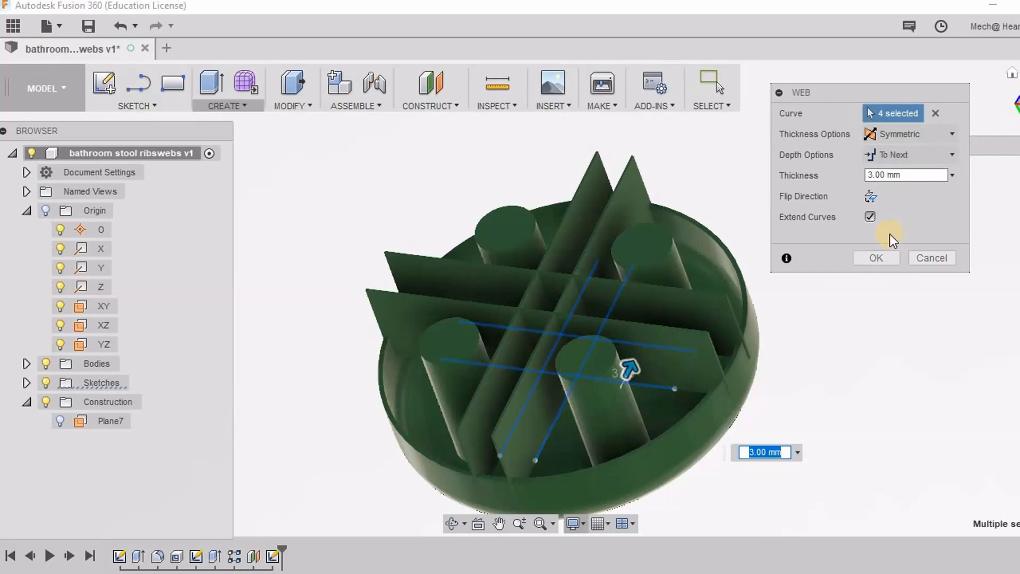
pyautogui.click(869, 196)
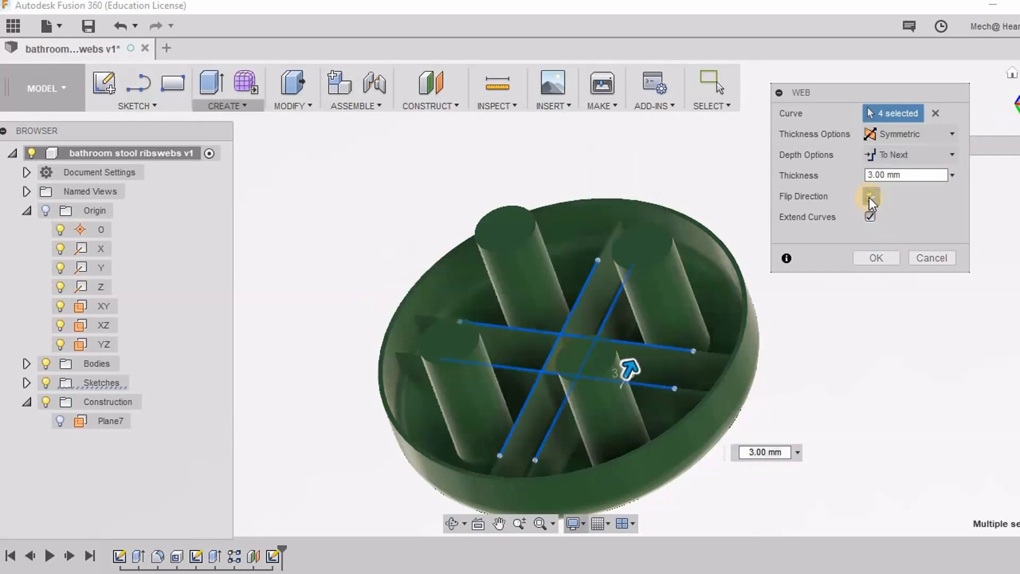
pyautogui.moveTo(702, 348)
pyautogui.keyDown('shift'); pyautogui.mouseDown(button='middle')
pyautogui.moveTo(709, 365)
pyautogui.moveTo(705, 350)
pyautogui.mouseUp(button='middle'); pyautogui.keyUp('shift')
pyautogui.scroll(3, 604, 223)
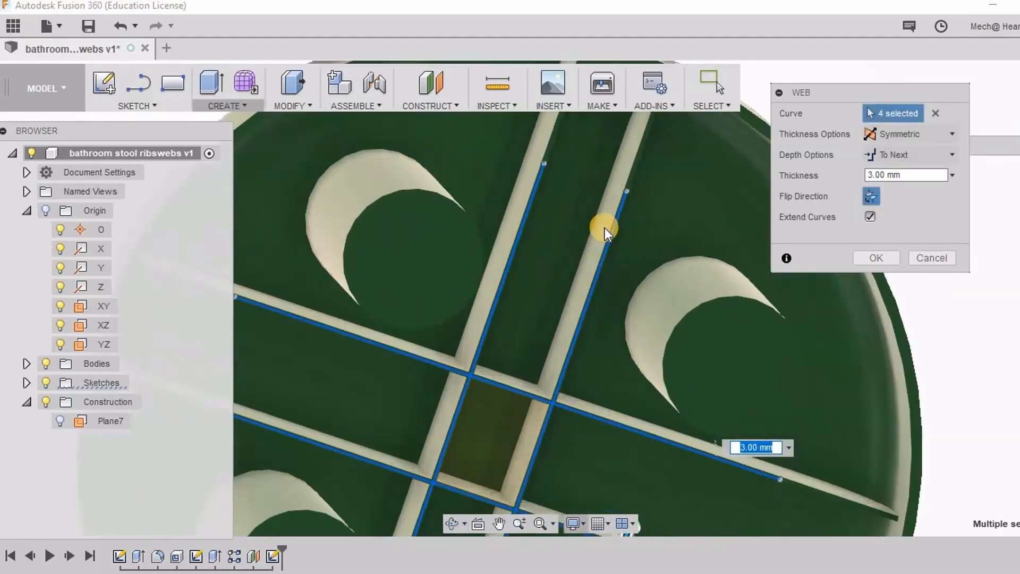
pyautogui.scroll(-3, 605, 228)
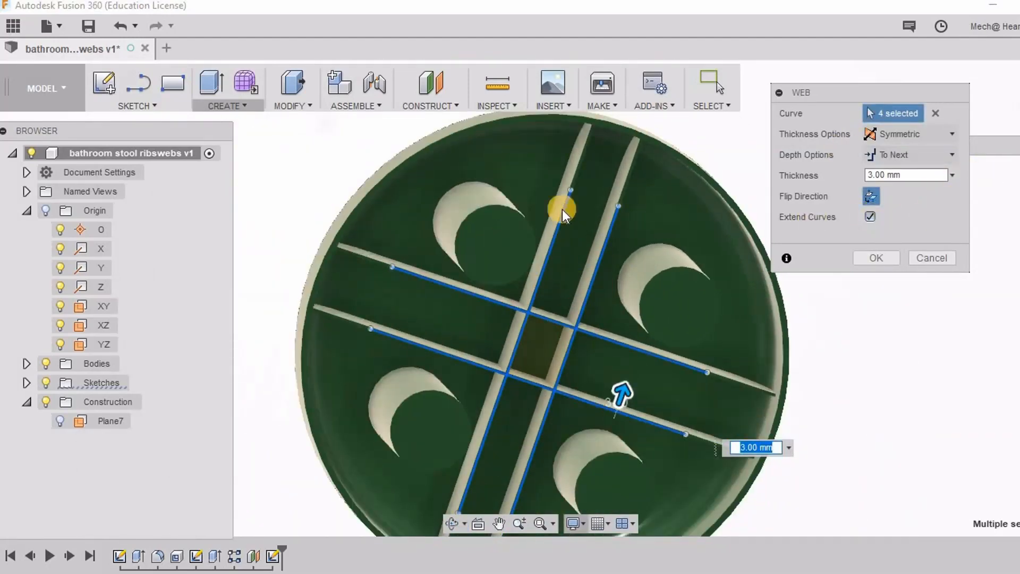
# - Compare the webs with curve extension off and on, and create them with extended curves, 3 mm symmetric thickness and To Next depth
pyautogui.click(872, 217)
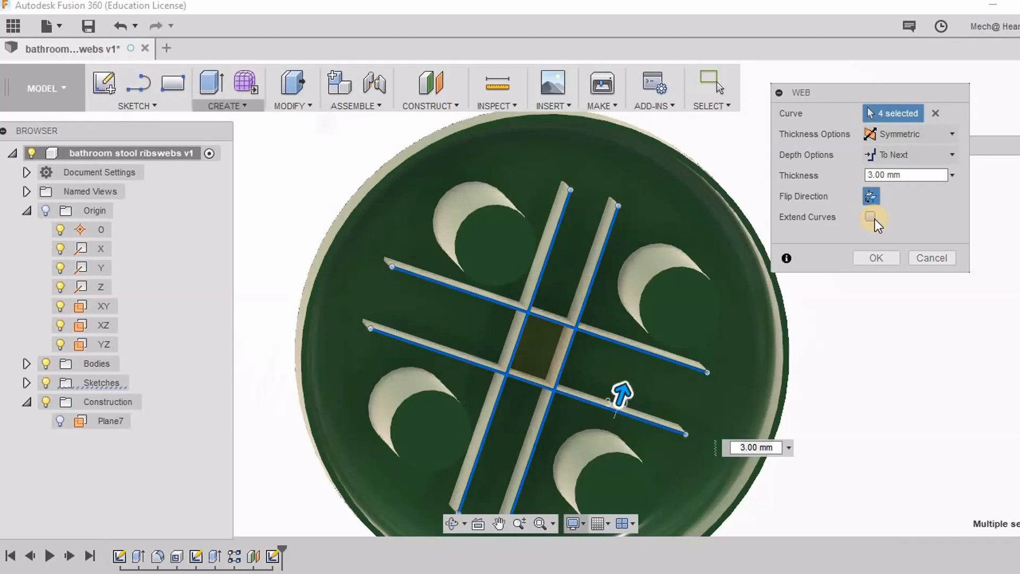
pyautogui.click(871, 217)
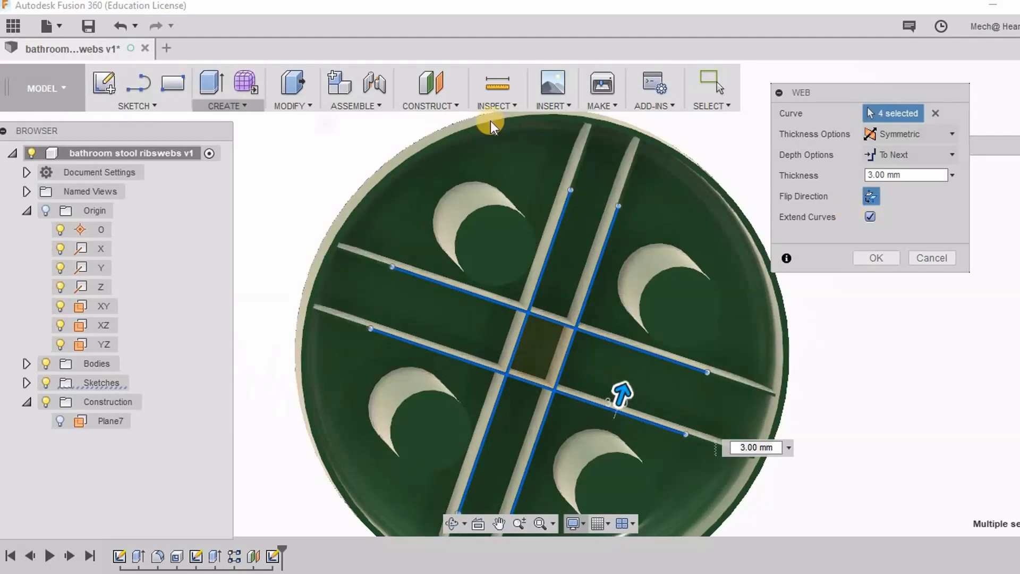
pyautogui.scroll(3, 526, 191)
pyautogui.scroll(-3, 530, 196)
pyautogui.keyDown('shift'); pyautogui.moveTo(588, 165); pyautogui.dragTo(656, 116, button='middle'); pyautogui.keyUp('shift')
pyautogui.scroll(5, 651, 183)
pyautogui.scroll(-3, 587, 222)
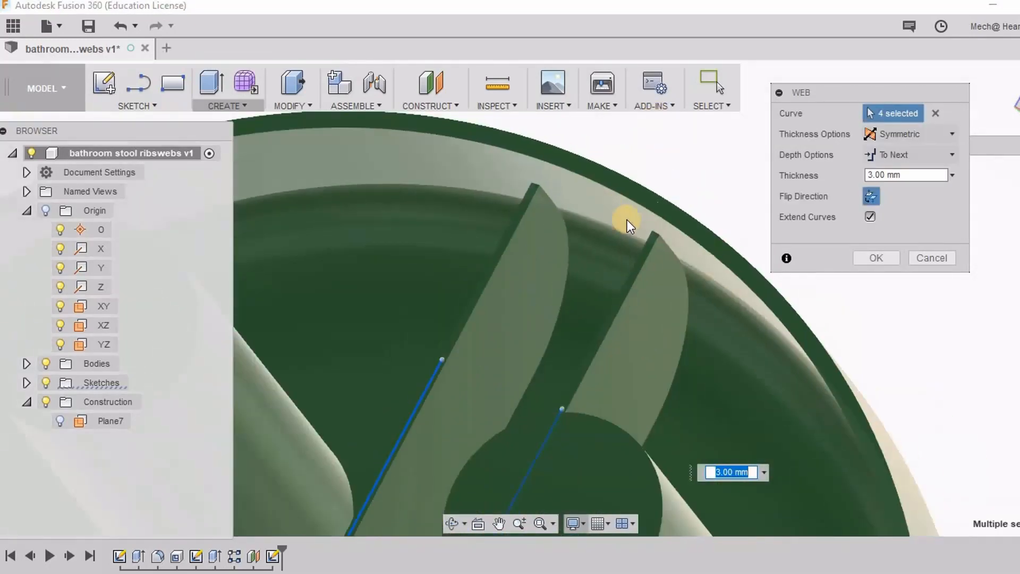
pyautogui.moveTo(627, 219)
pyautogui.keyDown('shift'); pyautogui.mouseDown(button='middle')
pyautogui.moveTo(610, 182)
pyautogui.moveTo(603, 200)
pyautogui.moveTo(622, 206)
pyautogui.moveTo(597, 254)
pyautogui.moveTo(611, 223)
pyautogui.mouseUp(button='middle'); pyautogui.keyUp('shift')
pyautogui.scroll(-5, 614, 208)
pyautogui.scroll(2, 592, 240)
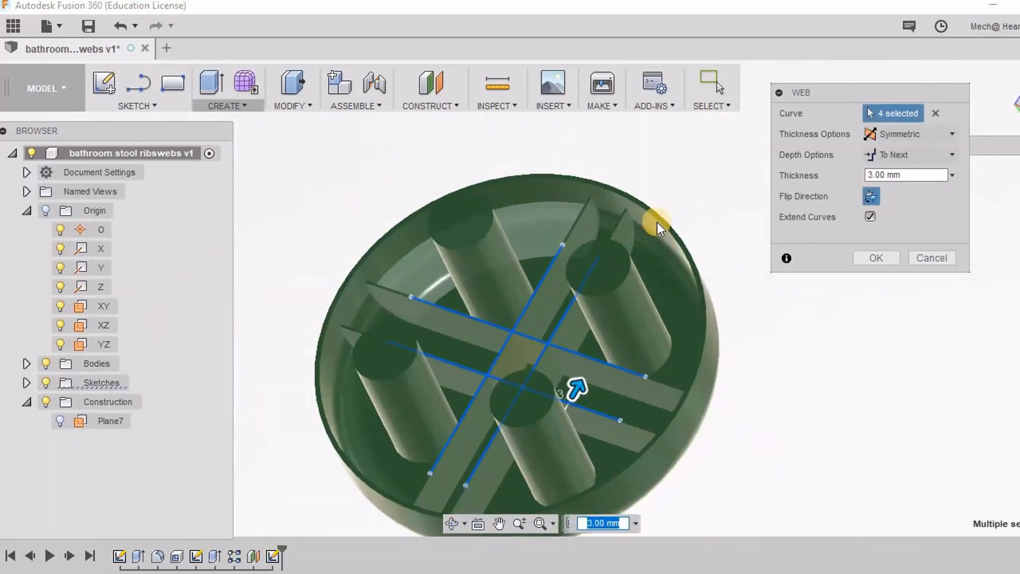
pyautogui.click(874, 258)
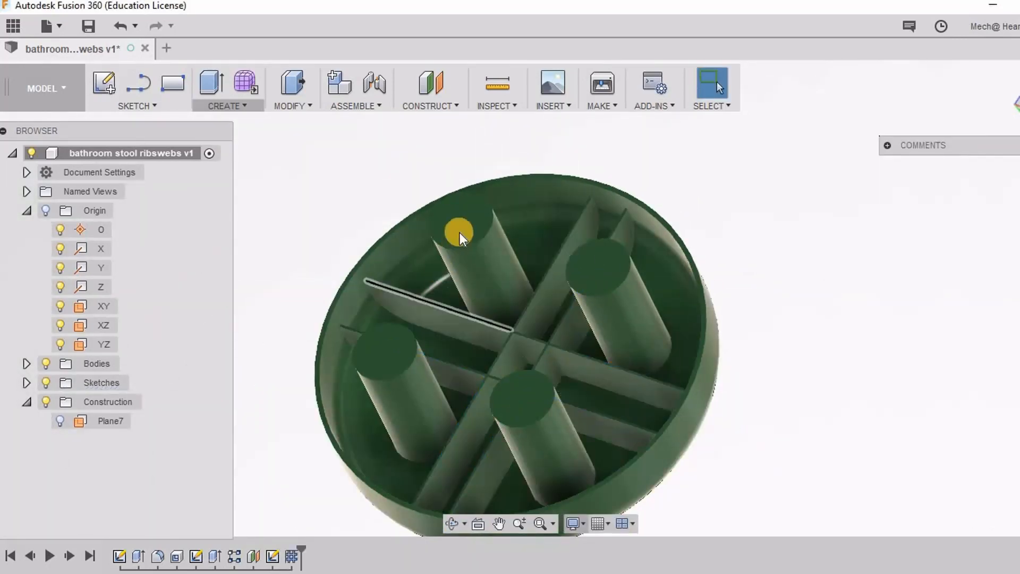
# - Examine the crossing webs between the stool's legs and where their ends meet the rim wall
pyautogui.scroll(-3, 455, 228)
pyautogui.keyDown('shift'); pyautogui.moveTo(455, 228); pyautogui.dragTo(535, 278, button='middle'); pyautogui.keyUp('shift')
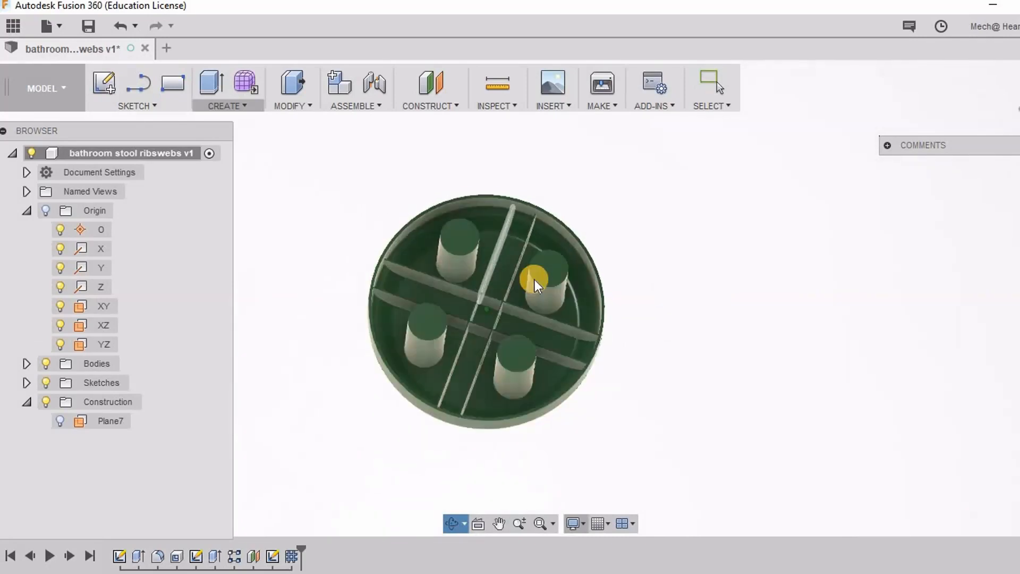
pyautogui.scroll(5, 464, 260)
pyautogui.scroll(-5, 481, 286)
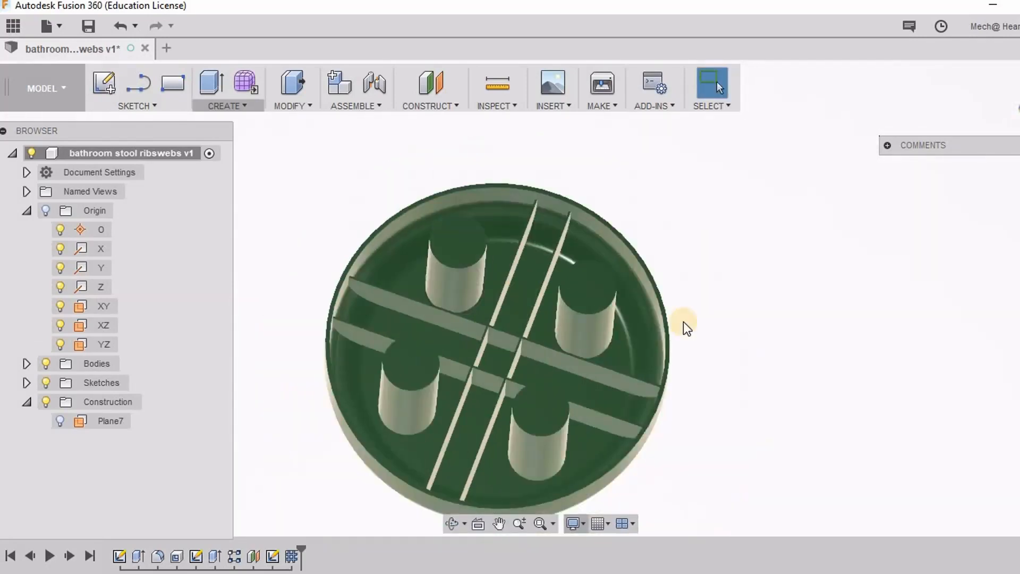
pyautogui.keyDown('shift'); pyautogui.moveTo(683, 321); pyautogui.dragTo(330, 311, button='middle'); pyautogui.keyUp('shift')
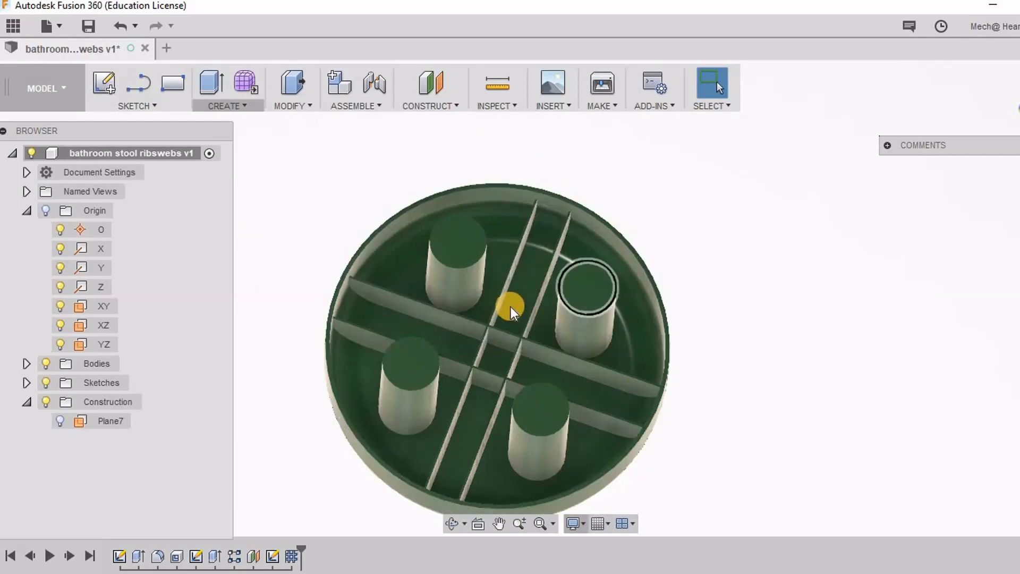
pyautogui.scroll(3, 510, 321)
pyautogui.scroll(-3, 509, 327)
pyautogui.keyDown('shift'); pyautogui.moveTo(522, 296); pyautogui.dragTo(547, 345, button='middle'); pyautogui.keyUp('shift')
pyautogui.scroll(4, 553, 337)
pyautogui.scroll(-2, 549, 339)
pyautogui.scroll(4, 550, 339)
pyautogui.scroll(-5, 549, 338)
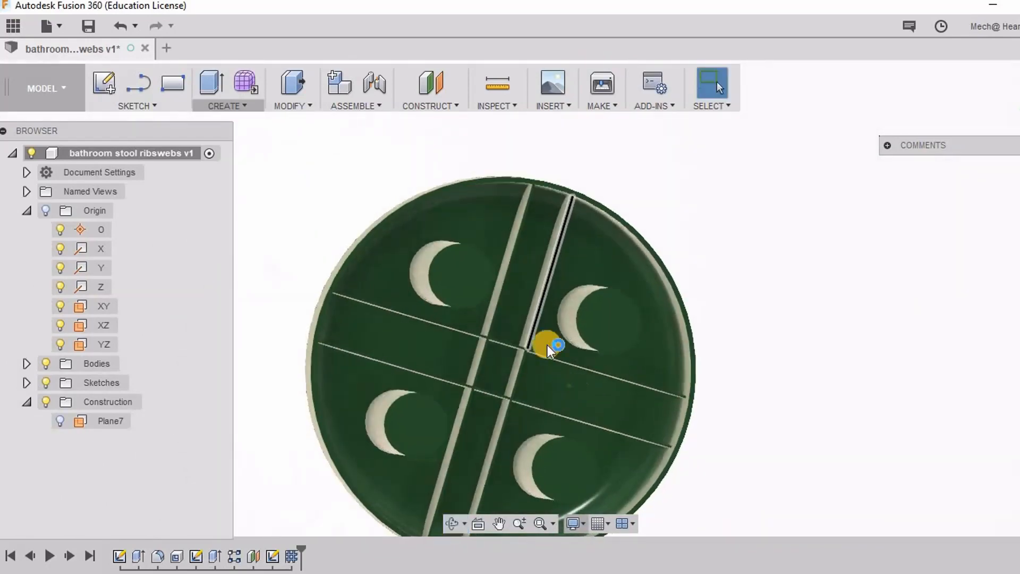
pyautogui.scroll(-2, 508, 300)
pyautogui.scroll(3, 508, 298)
pyautogui.scroll(-3, 508, 298)
pyautogui.scroll(-1, 511, 297)
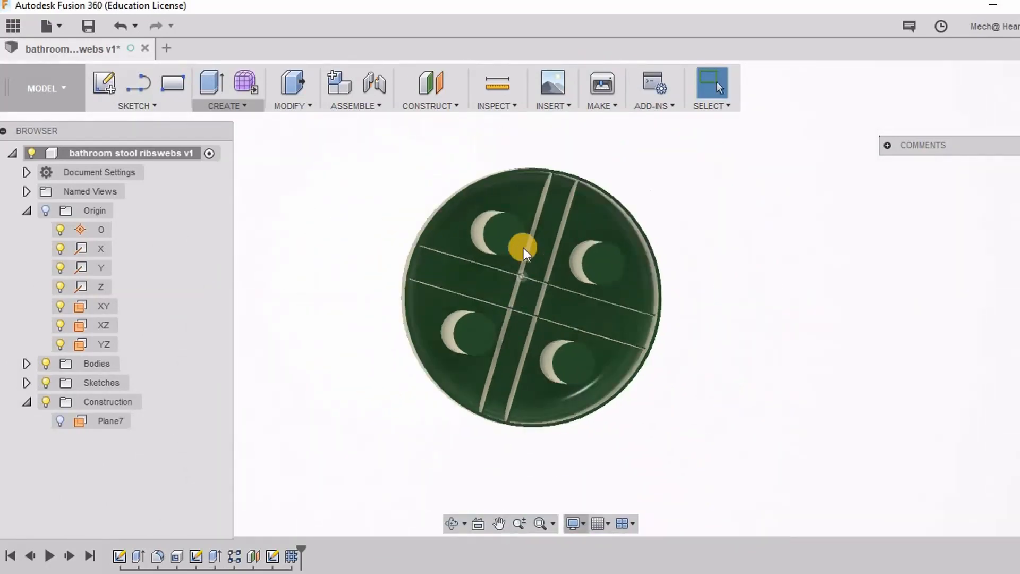
pyautogui.keyDown('shift'); pyautogui.moveTo(524, 239); pyautogui.dragTo(510, 208, button='middle'); pyautogui.keyUp('shift')
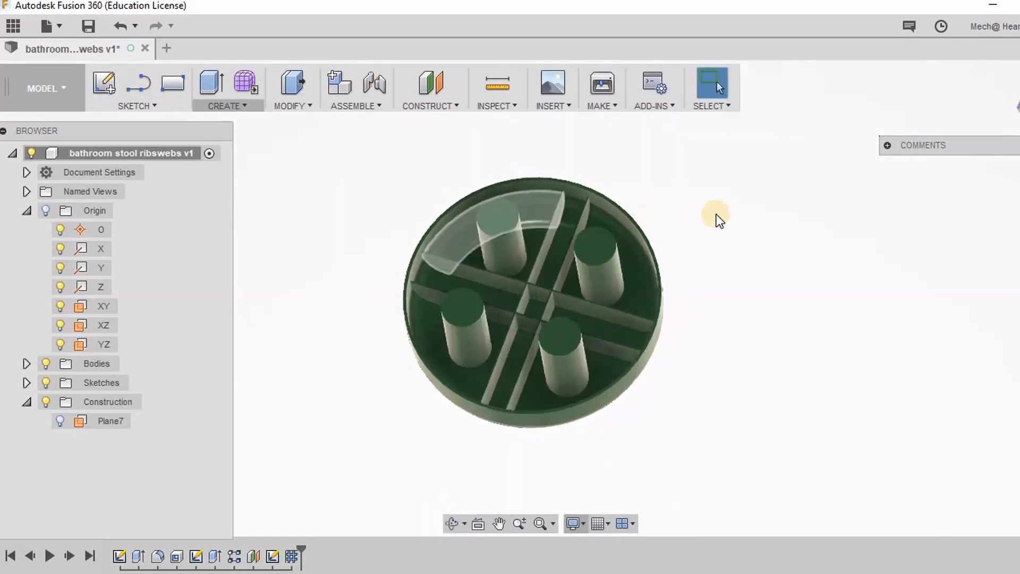
pyautogui.scroll(3, 544, 193)
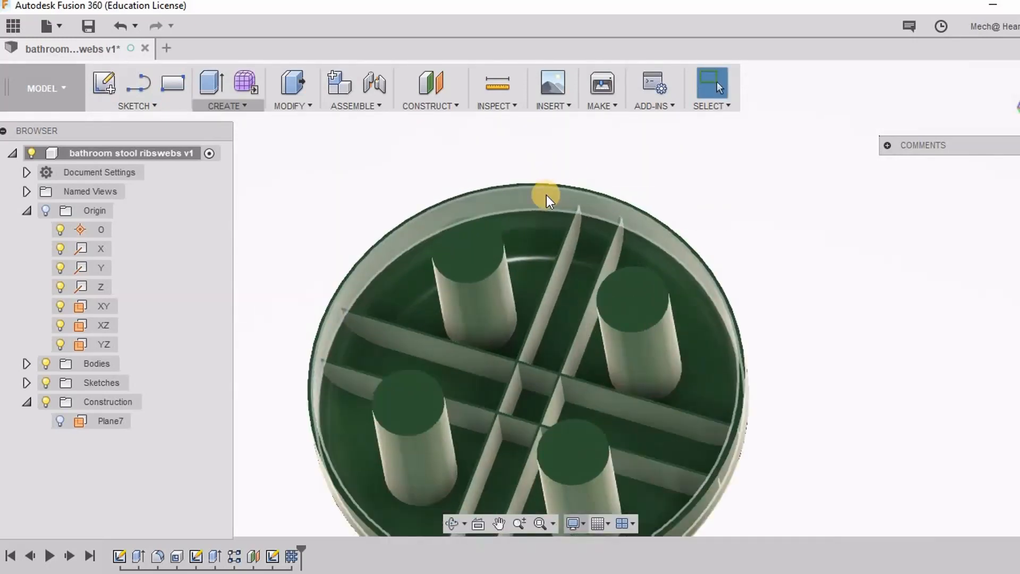
pyautogui.scroll(2, 546, 196)
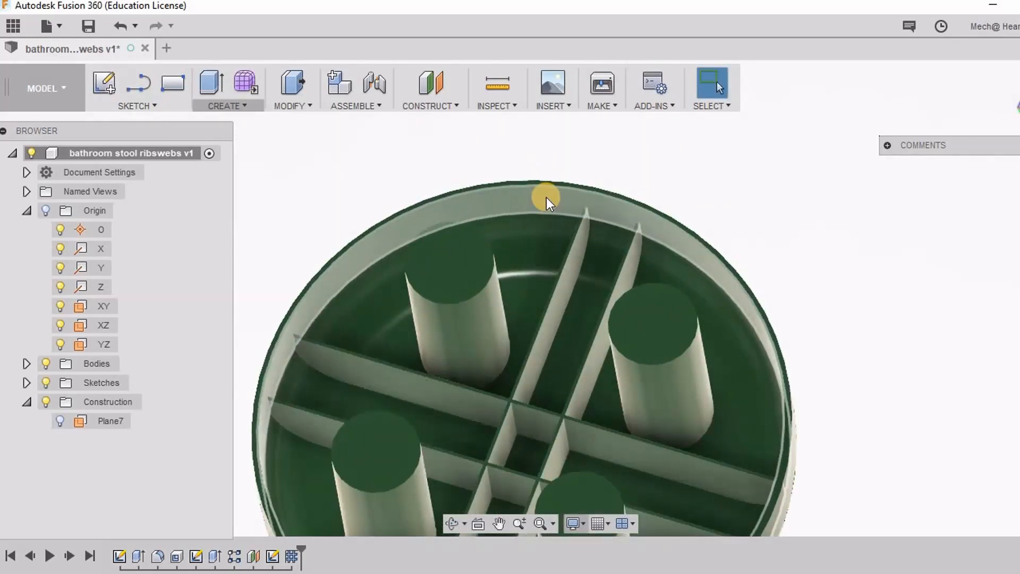
pyautogui.scroll(-1, 548, 198)
pyautogui.scroll(-2, 609, 322)
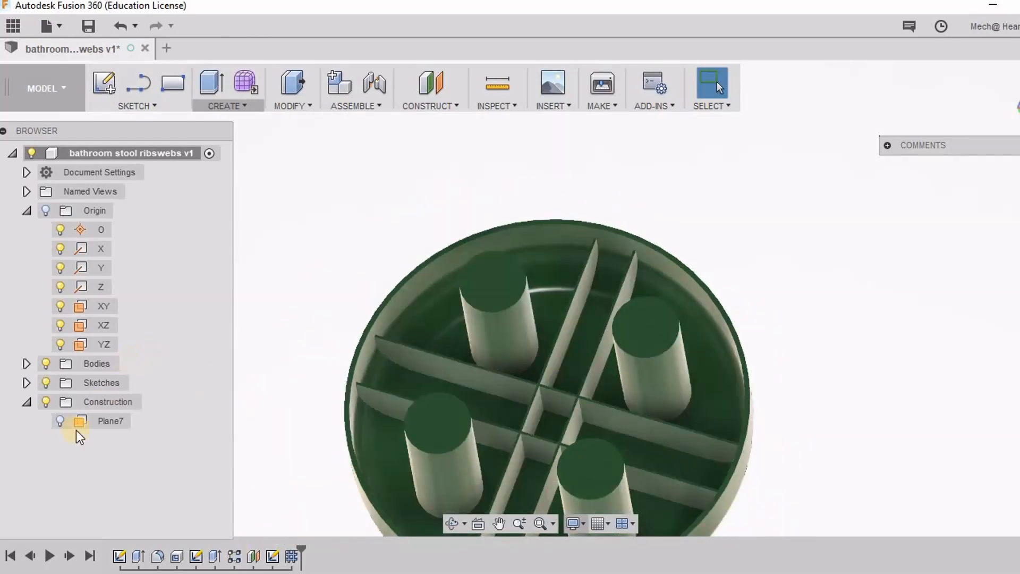
# - Start a line sketch on the existing offset construction plane and change the visual style to Wireframe
pyautogui.click(81, 425)
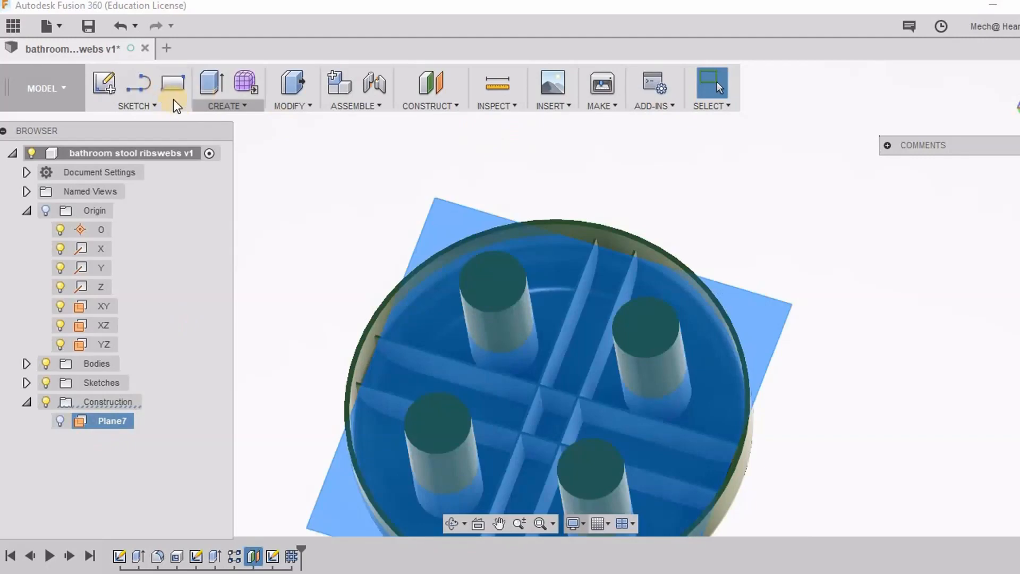
pyautogui.click(141, 83)
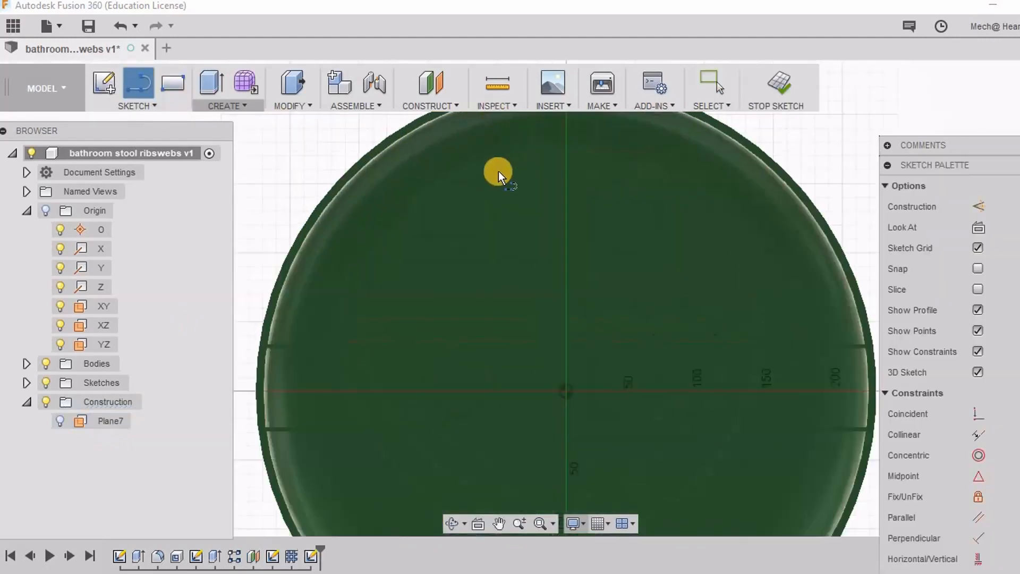
pyautogui.click(573, 523)
pyautogui.moveTo(707, 379)
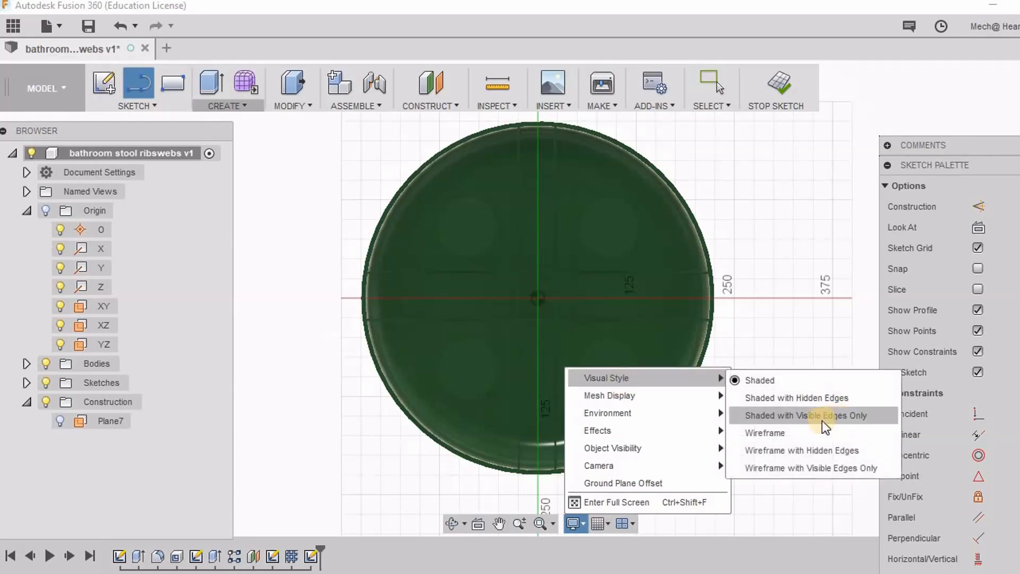
pyautogui.click(805, 430)
# - Draw a near-horizontal line about 80 mm long between two neighbouring legs, crossing both vertical webs, and finish the sketch
pyautogui.scroll(5, 544, 260)
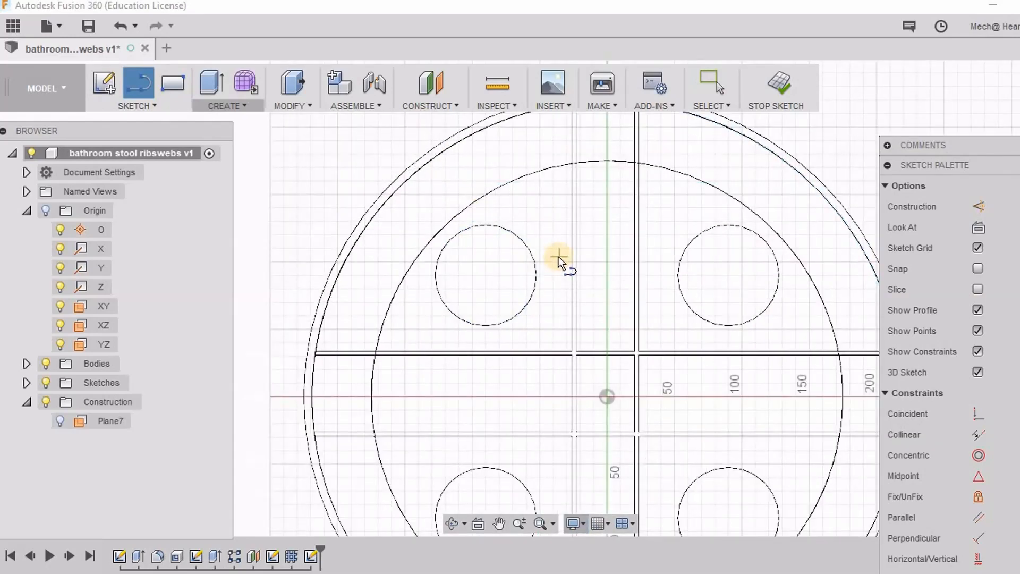
pyautogui.click(663, 257)
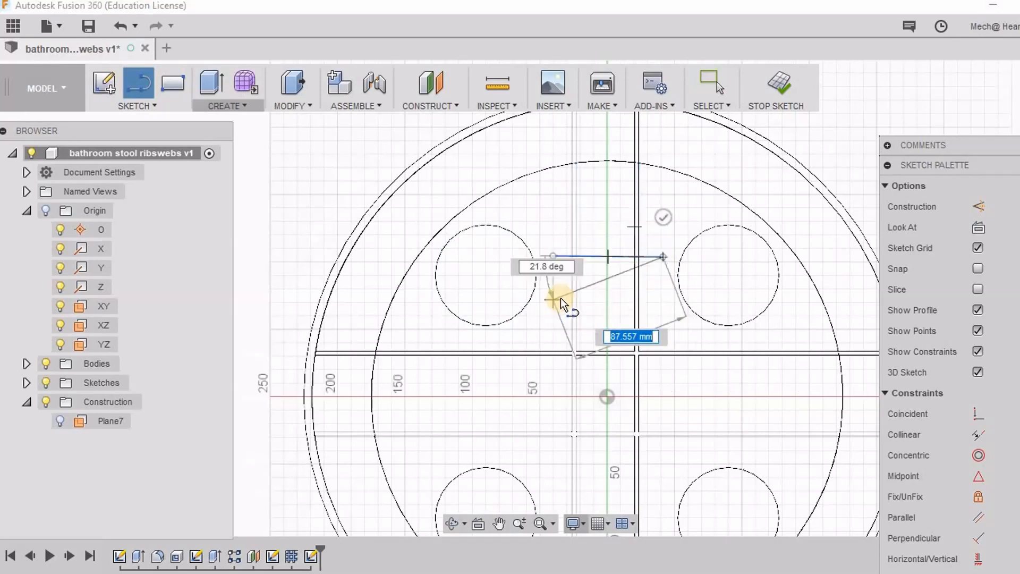
pyautogui.rightClick(630, 295)
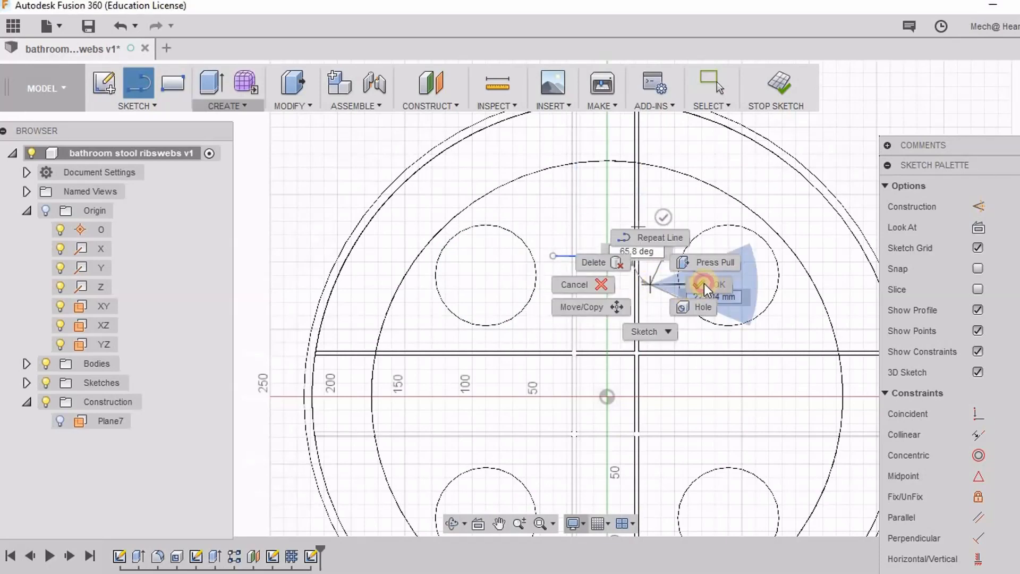
pyautogui.click(704, 283)
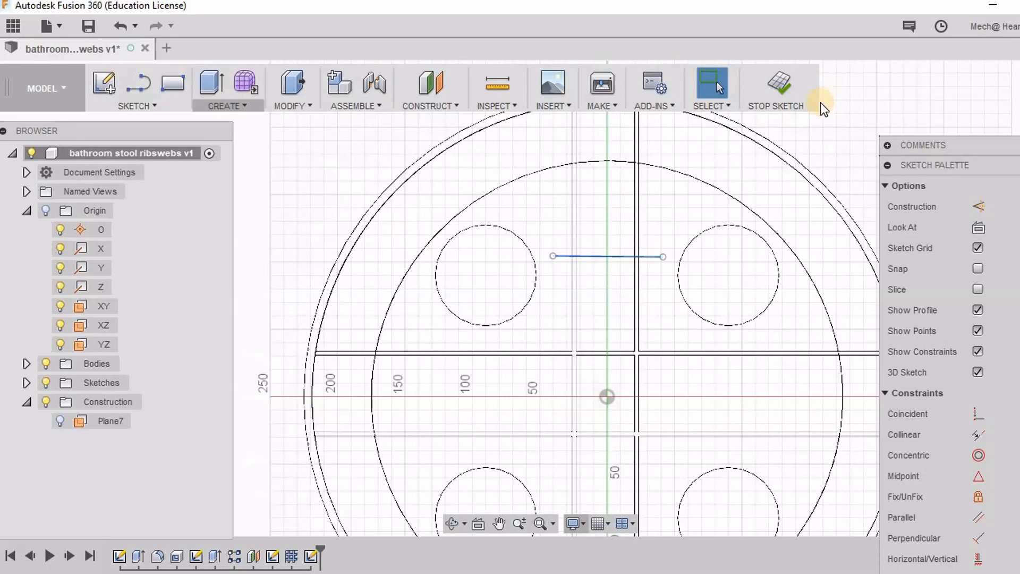
pyautogui.click(780, 82)
pyautogui.keyDown('shift'); pyautogui.moveTo(618, 370); pyautogui.dragTo(595, 176, button='middle'); pyautogui.keyUp('shift')
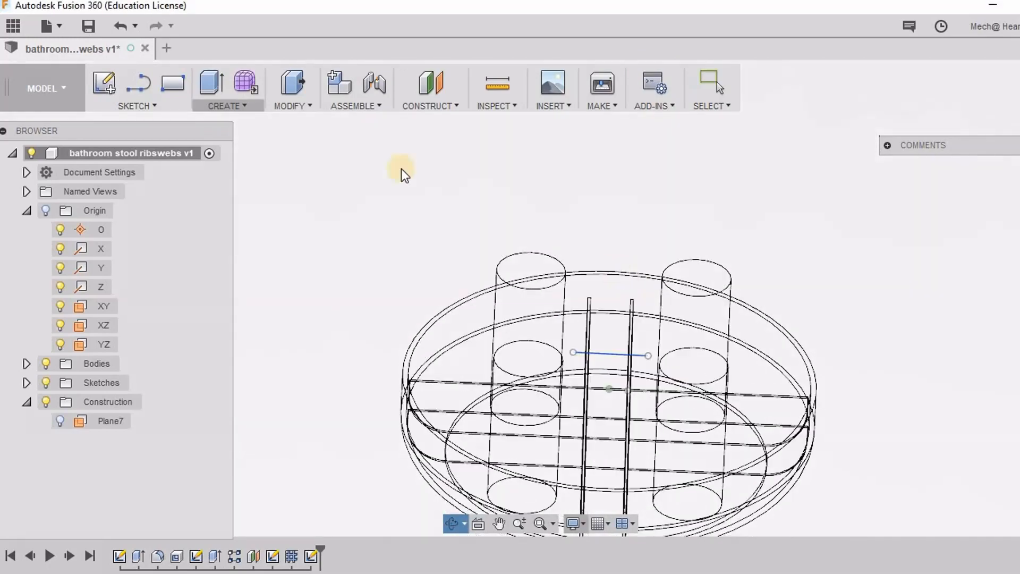
# - Start a symmetric web from the new line between the two legs and switch its depth option from To Next to Depth
pyautogui.click(296, 108)
pyautogui.click(260, 107)
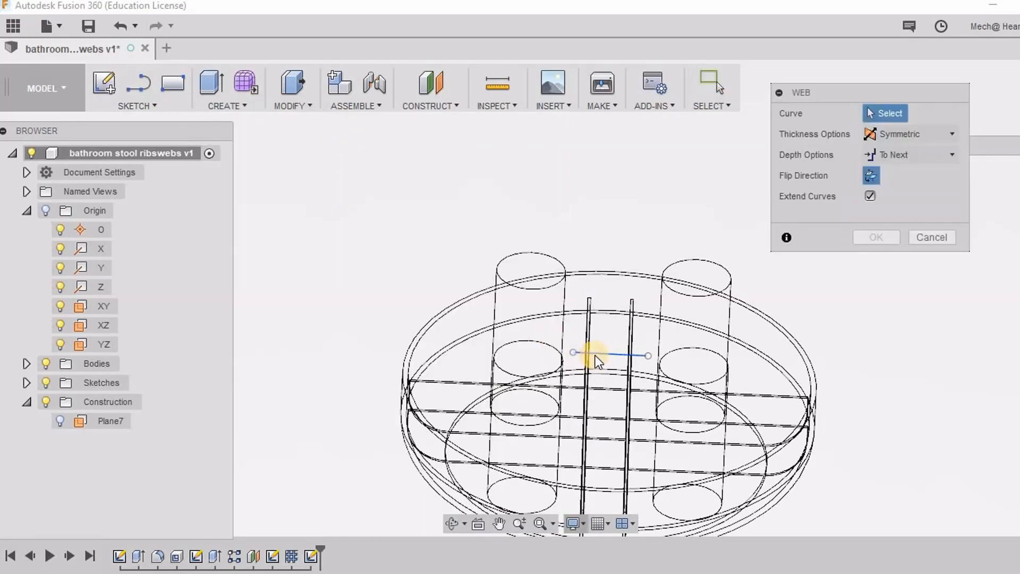
pyautogui.click(598, 353)
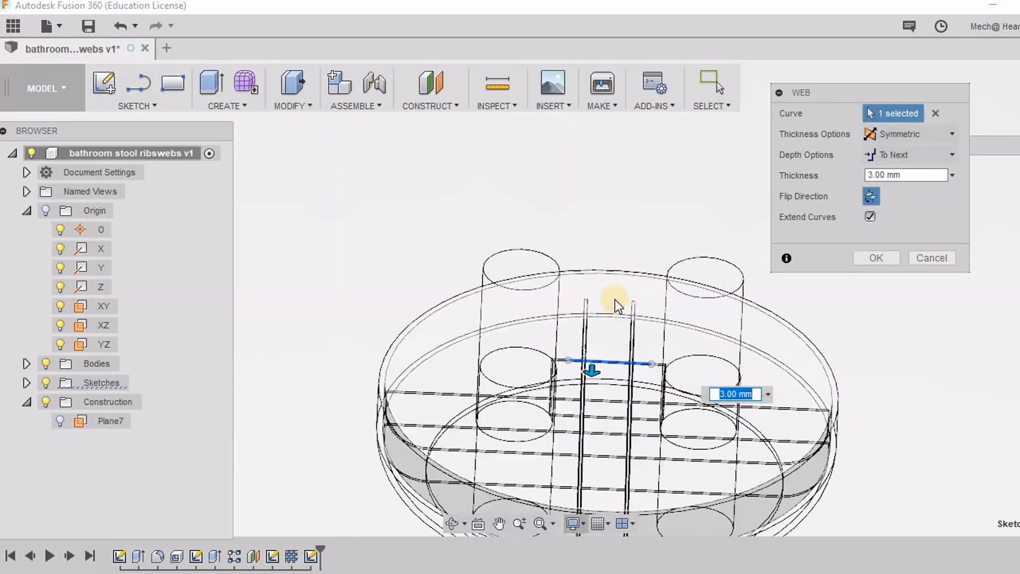
pyautogui.moveTo(614, 298)
pyautogui.keyDown('shift'); pyautogui.mouseDown(button='middle')
pyautogui.moveTo(620, 357)
pyautogui.moveTo(603, 371)
pyautogui.moveTo(617, 306)
pyautogui.mouseUp(button='middle'); pyautogui.keyUp('shift')
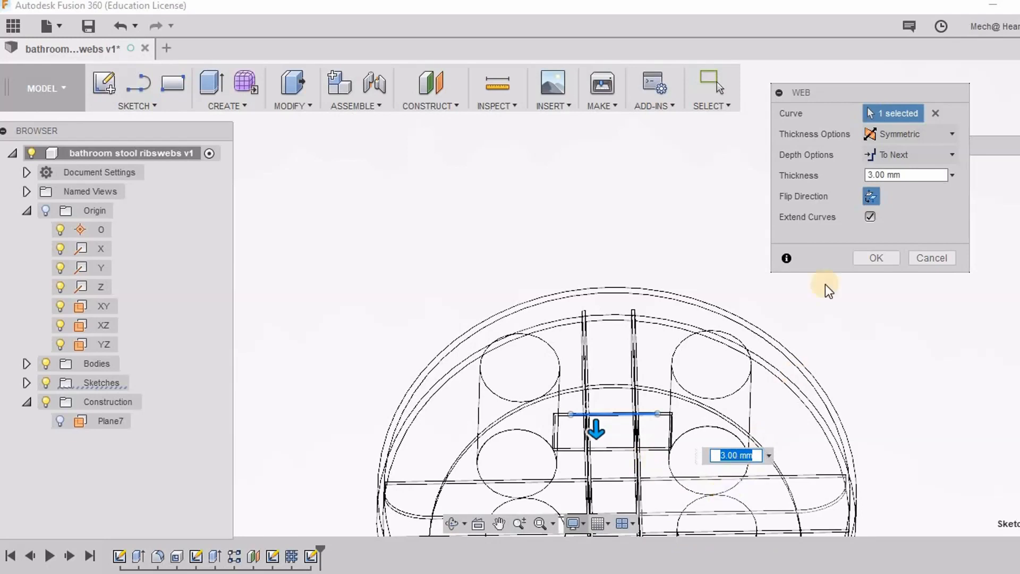
pyautogui.click(931, 154)
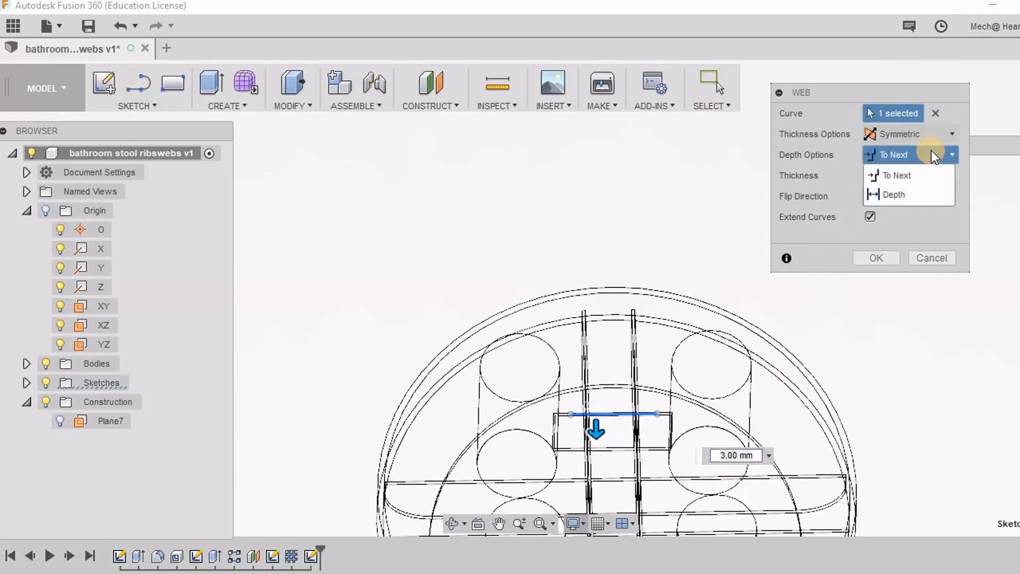
pyautogui.click(926, 190)
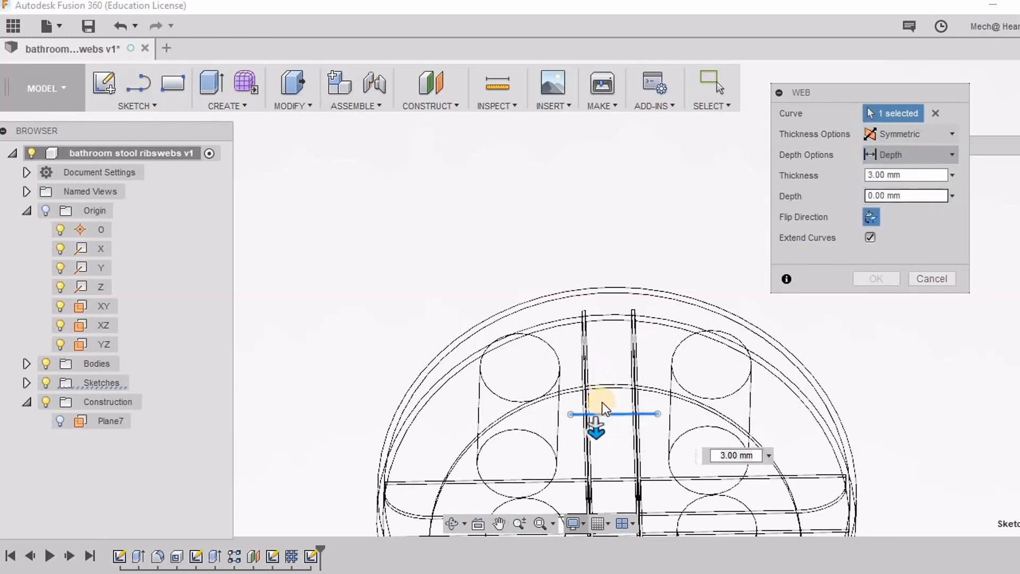
pyautogui.moveTo(597, 437); pyautogui.dragTo(633, 426)
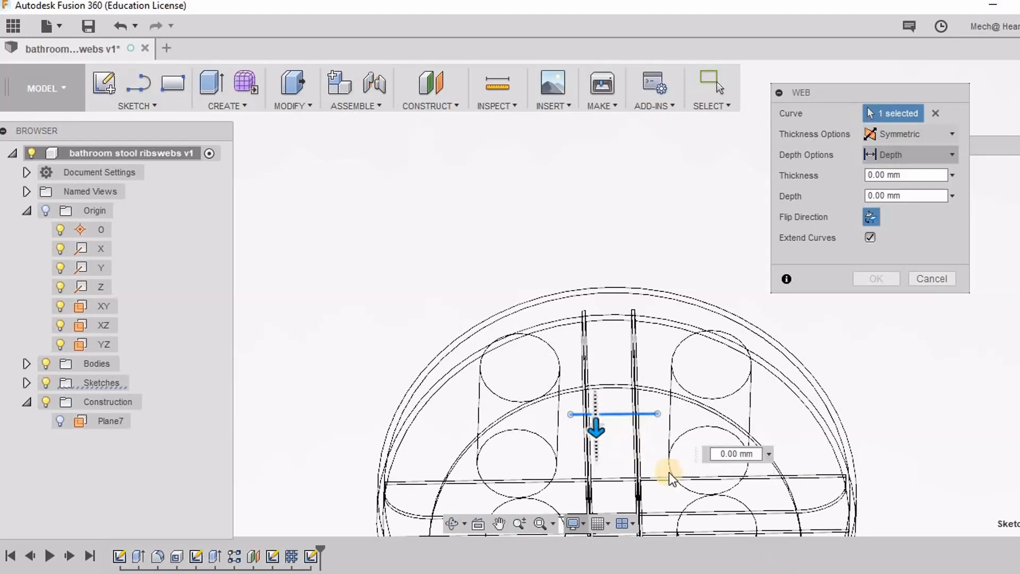
# - Change the model's visual style to Shaded
pyautogui.click(582, 522)
pyautogui.moveTo(657, 371)
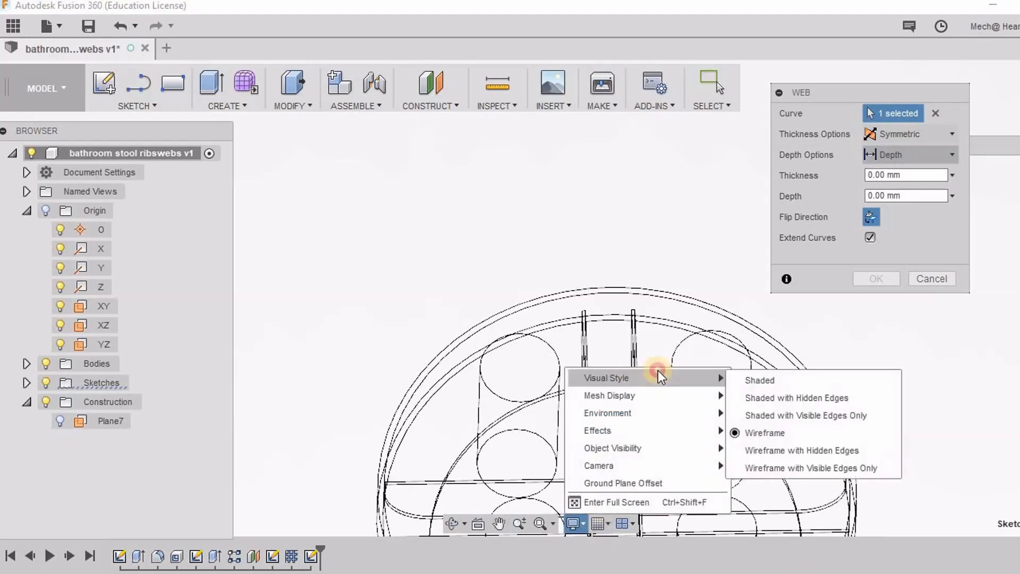
pyautogui.click(773, 381)
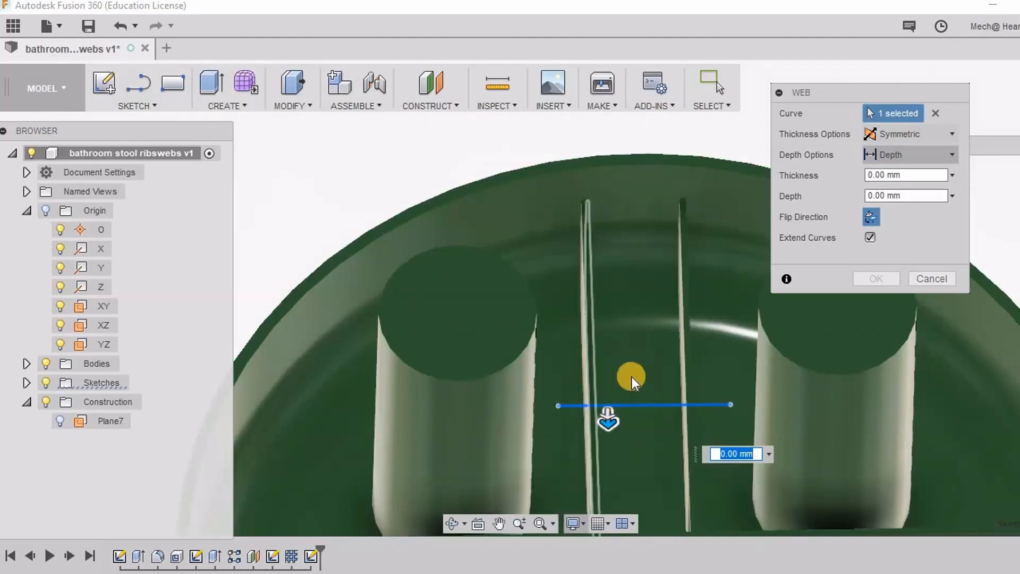
# - Set the new web's thickness to 3 mm and its depth to 10 mm
pyautogui.moveTo(632, 377)
pyautogui.keyDown('shift'); pyautogui.mouseDown(button='middle')
pyautogui.moveTo(637, 314)
pyautogui.moveTo(615, 319)
pyautogui.moveTo(585, 296)
pyautogui.moveTo(587, 321)
pyautogui.moveTo(616, 325)
pyautogui.mouseUp(button='middle'); pyautogui.keyUp('shift')
pyautogui.scroll(5, 579, 301)
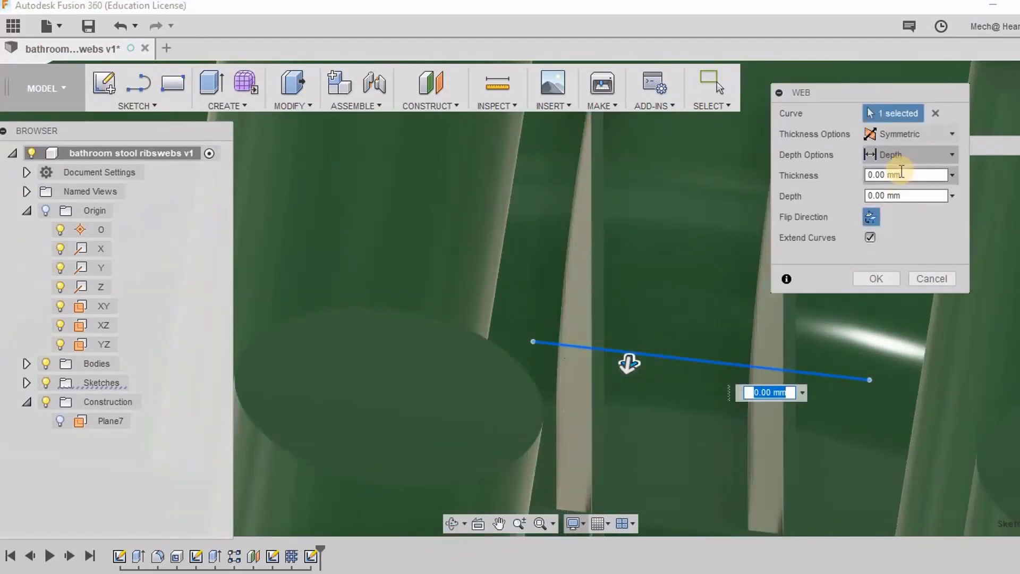
pyautogui.click(898, 175)
pyautogui.write('3')
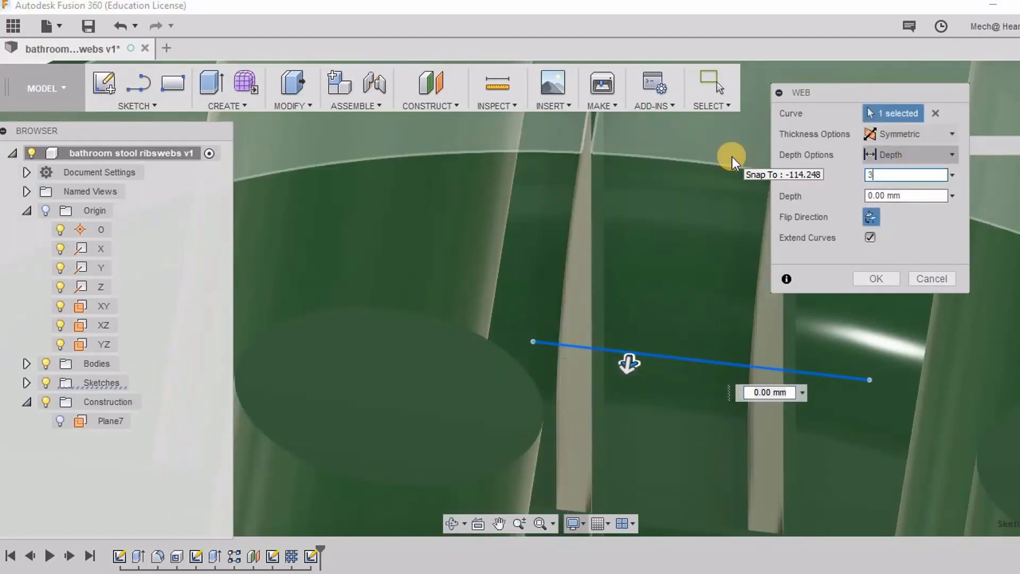
pyautogui.press('Tab')
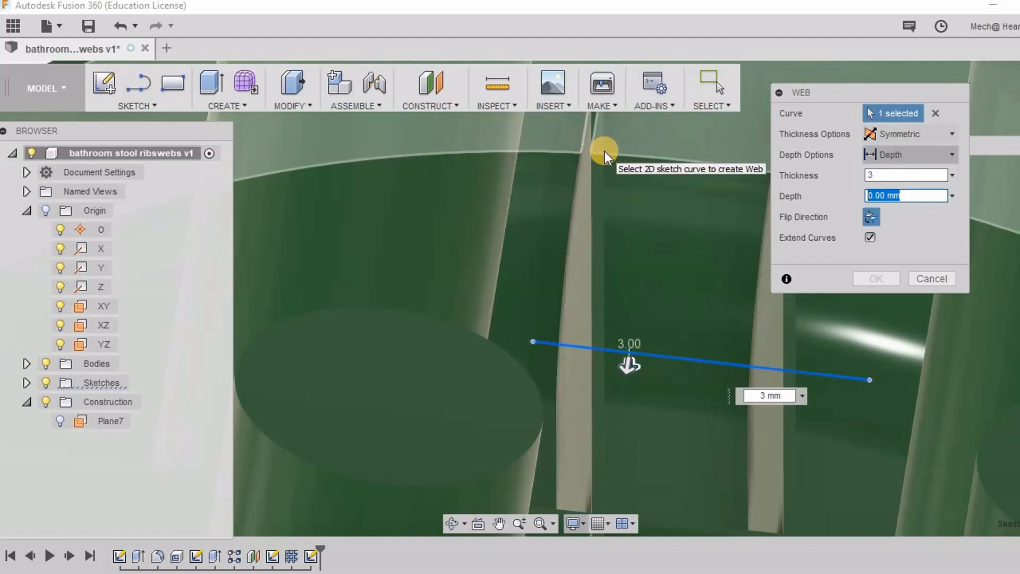
pyautogui.write('10')
pyautogui.scroll(-5, 614, 330)
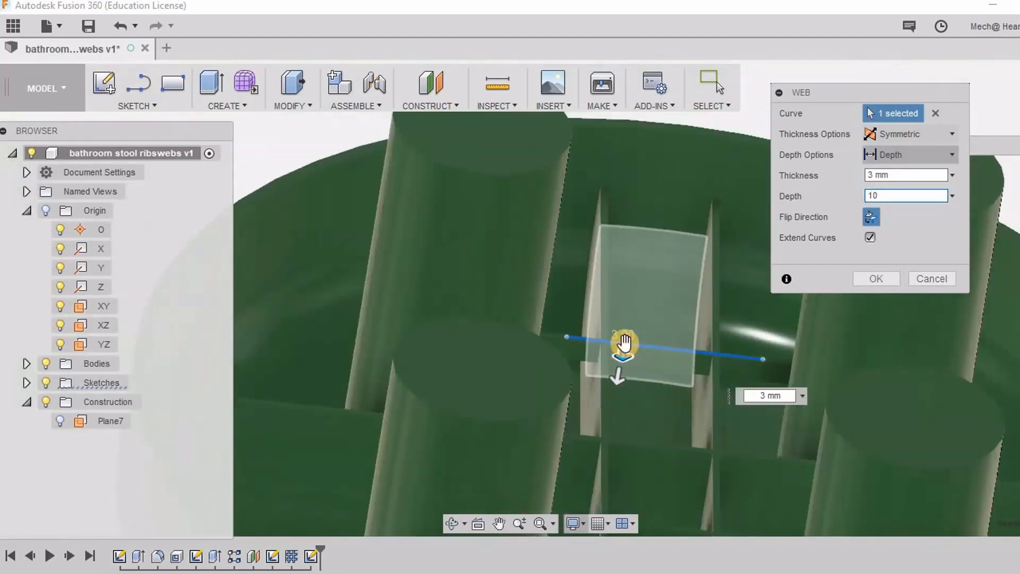
# - Toggle the web's curve extension option and create the web across the two vertical webs
pyautogui.scroll(-3, 625, 343)
pyautogui.moveTo(655, 314)
pyautogui.keyDown('shift'); pyautogui.mouseDown(button='middle')
pyautogui.moveTo(638, 295)
pyautogui.moveTo(640, 309)
pyautogui.mouseUp(button='middle'); pyautogui.keyUp('shift')
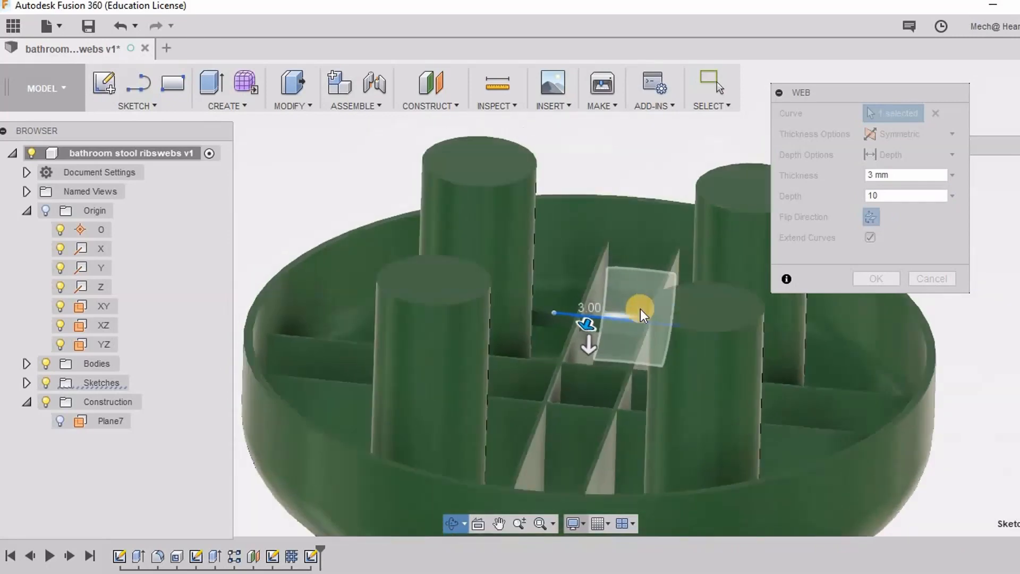
pyautogui.scroll(10, 648, 314)
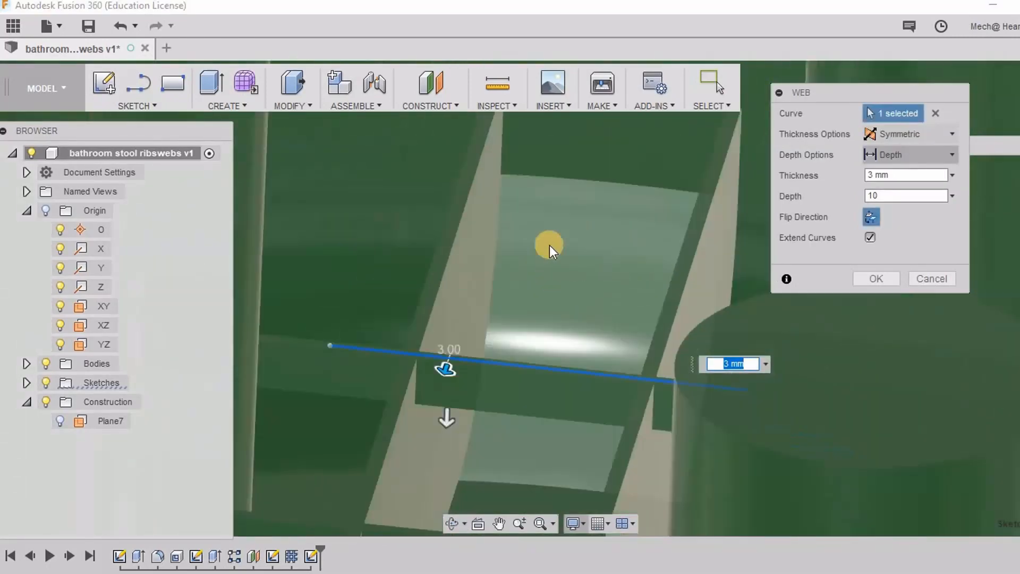
pyautogui.scroll(-5, 549, 236)
pyautogui.keyDown('shift'); pyautogui.moveTo(549, 234); pyautogui.dragTo(518, 238, button='middle'); pyautogui.keyUp('shift')
pyautogui.scroll(4, 519, 238)
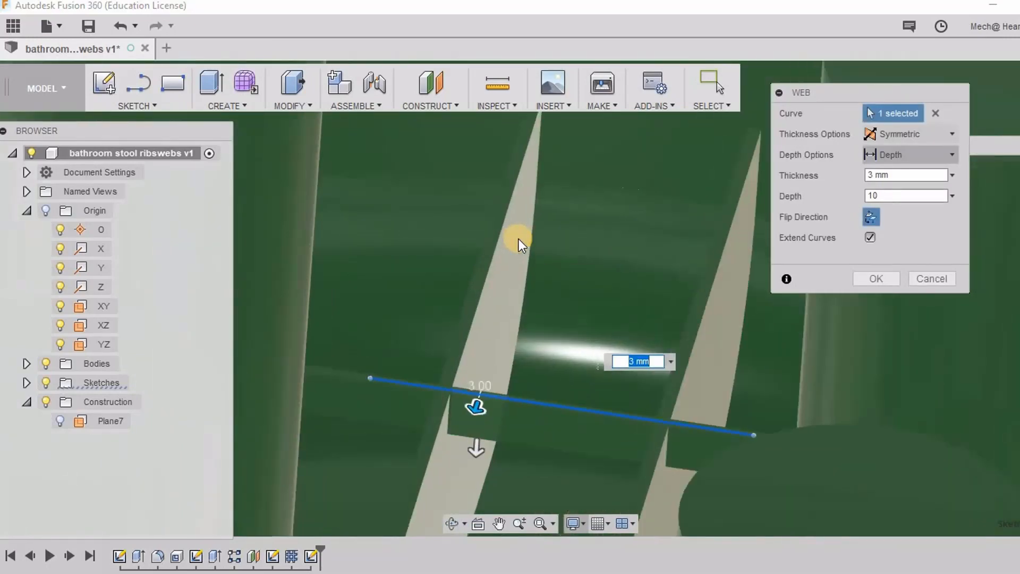
pyautogui.scroll(-3, 518, 238)
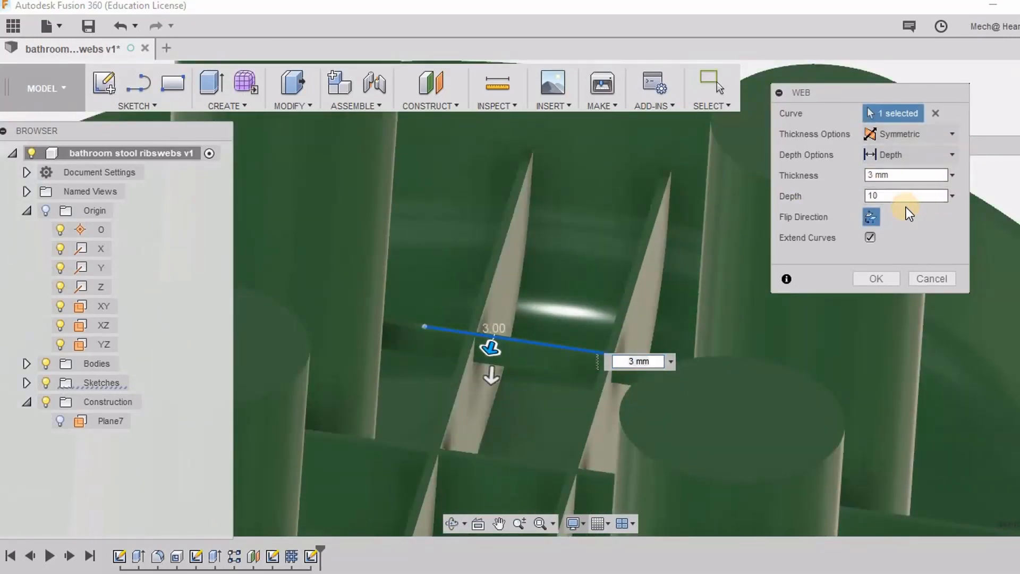
pyautogui.click(871, 237)
pyautogui.click(876, 278)
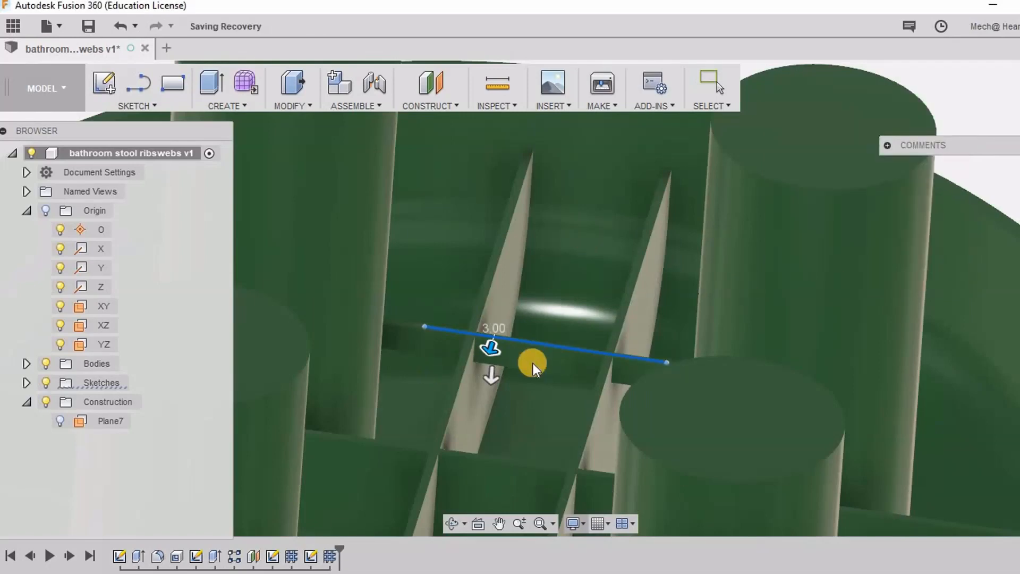
# - Examine the new shallow web where it crosses the vertical webs and approaches the neighbouring legs
pyautogui.scroll(-3, 533, 362)
pyautogui.keyDown('shift'); pyautogui.moveTo(547, 330); pyautogui.dragTo(537, 440, button='middle'); pyautogui.keyUp('shift')
pyautogui.scroll(8, 536, 447)
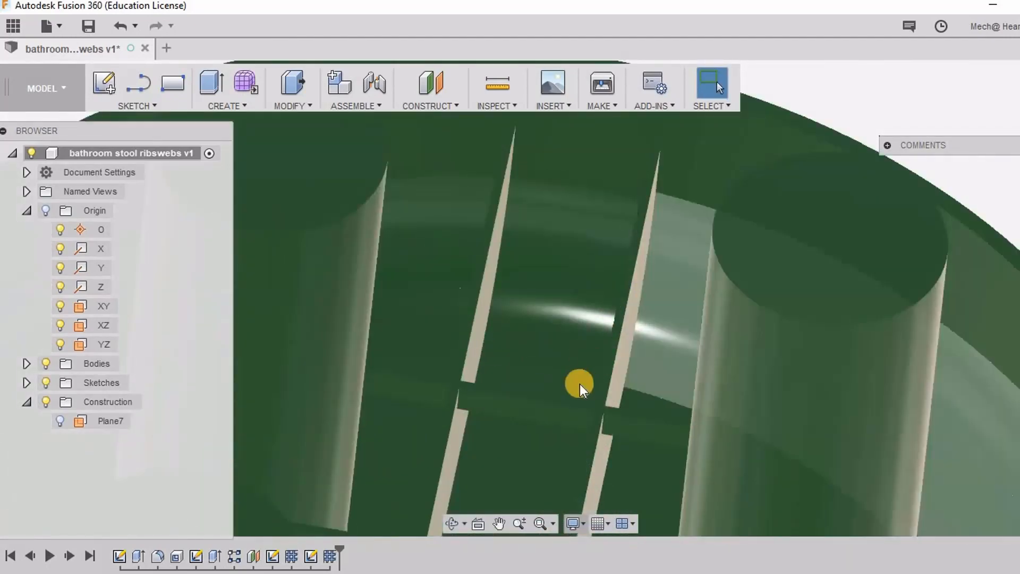
pyautogui.scroll(-8, 579, 384)
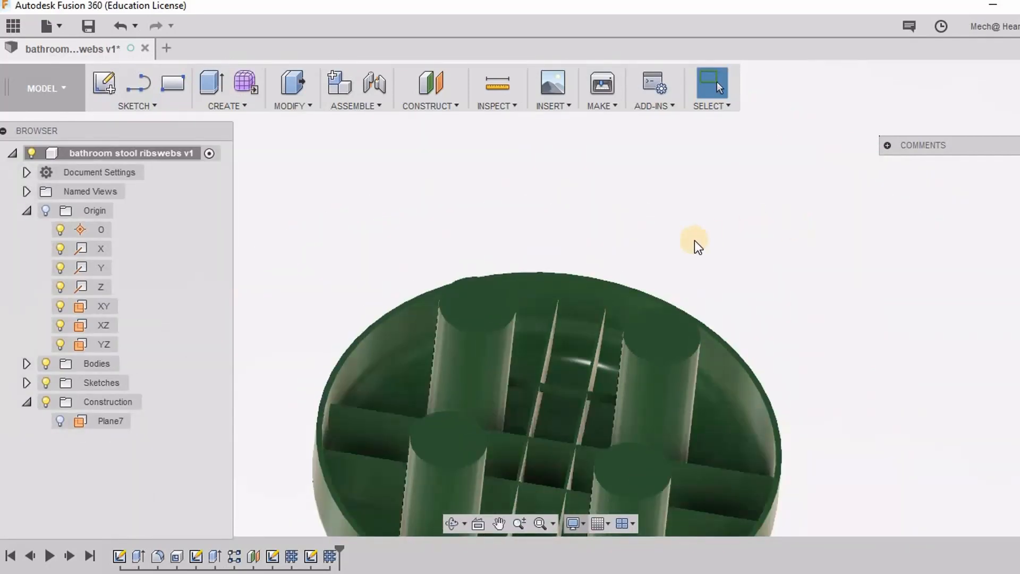